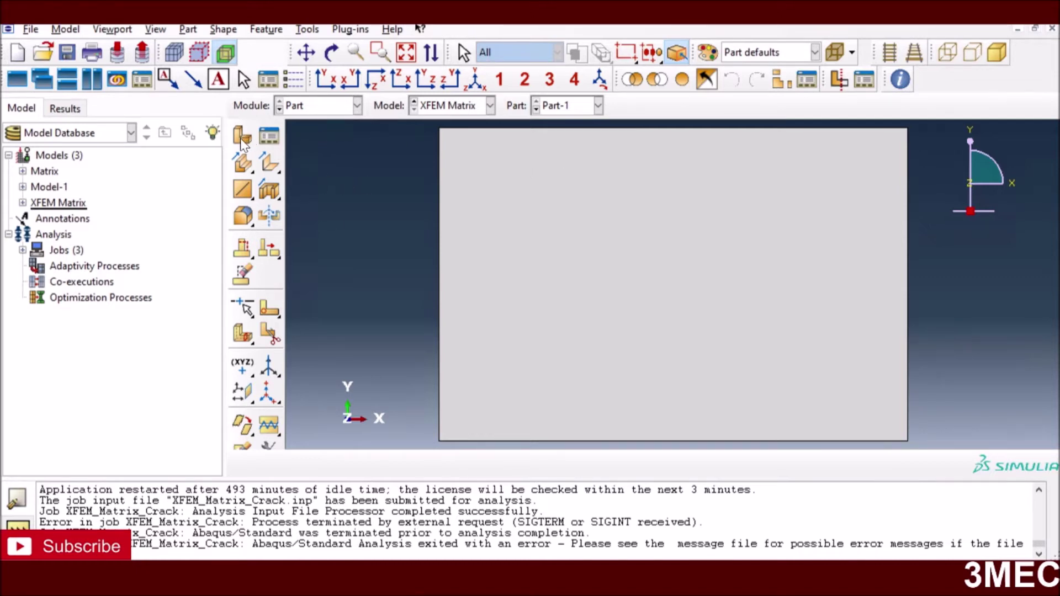
Step: Sketch a rectangle to create Part-3 as a new 2D planar deformable shell part
{"action": "left_click", "coordinate": [240, 138]}
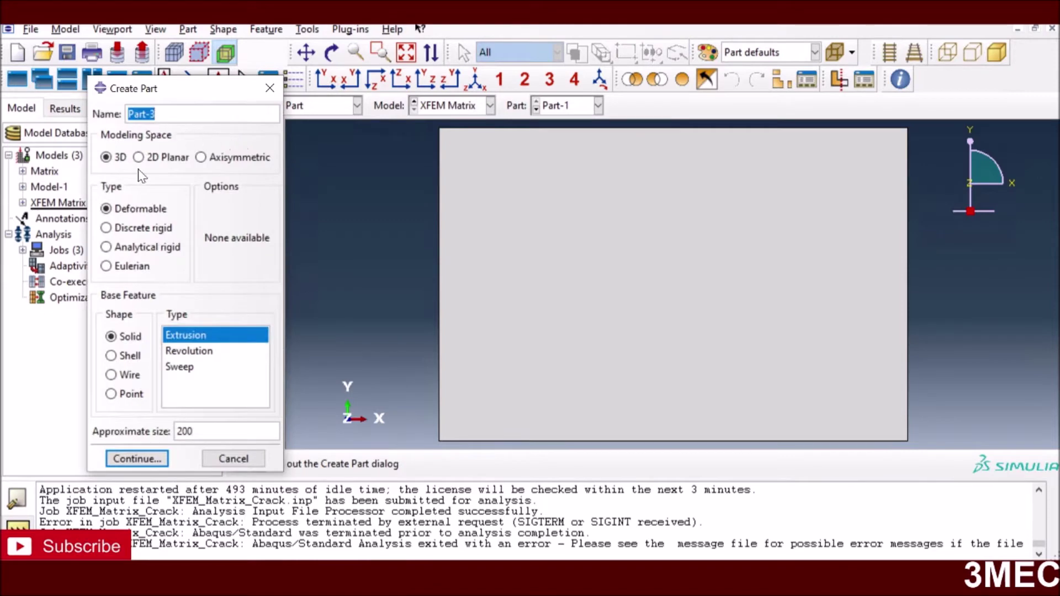
{"action": "left_click", "coordinate": [139, 157]}
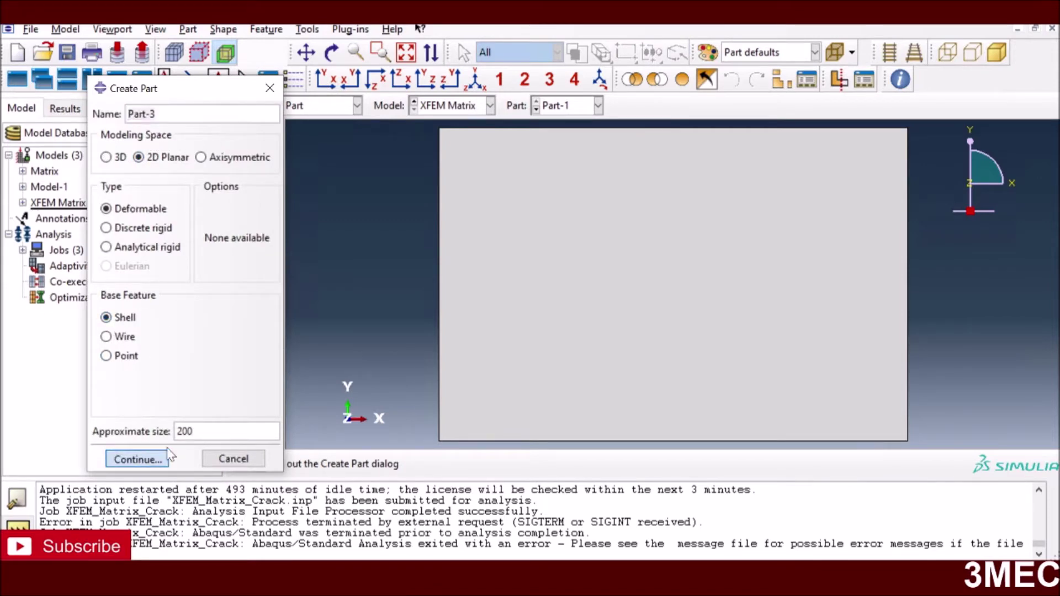
{"action": "left_click", "coordinate": [137, 458]}
{"action": "left_click", "coordinate": [264, 169]}
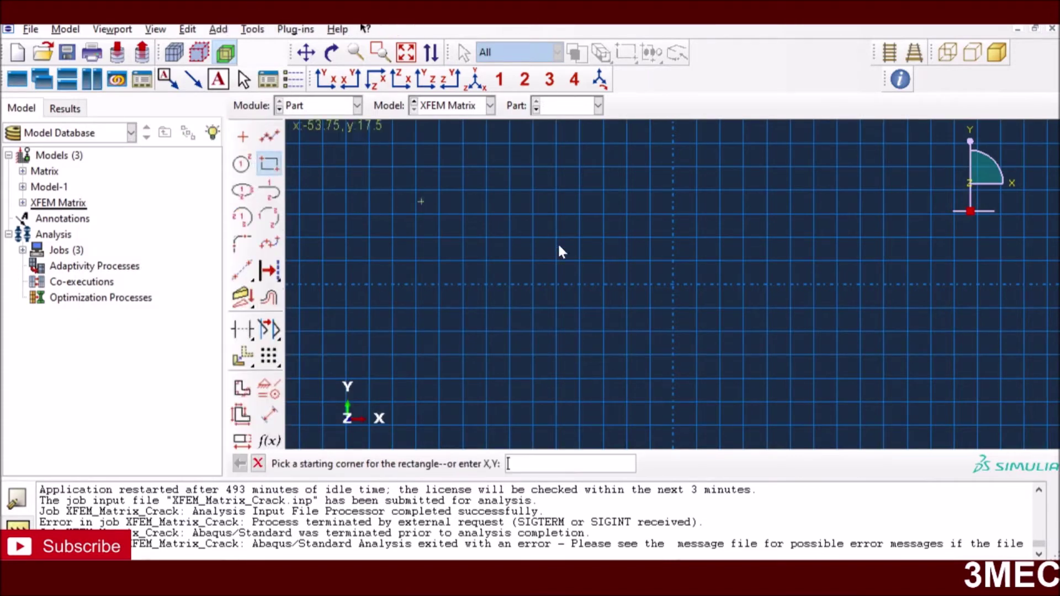
{"action": "left_click", "coordinate": [475, 184]}
{"action": "left_click", "coordinate": [755, 288]}
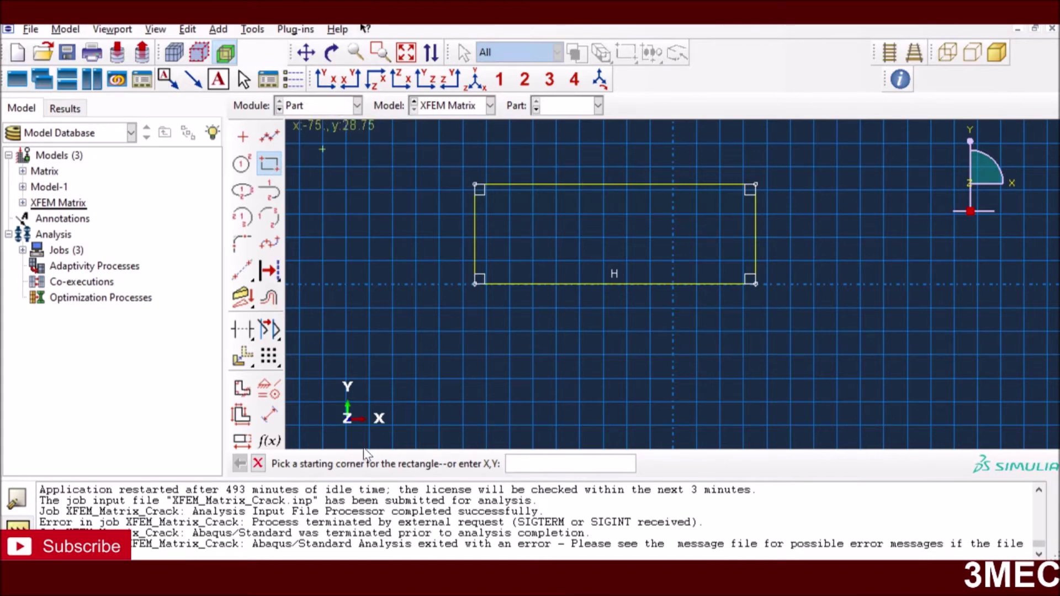
{"action": "key", "text": "Escape"}
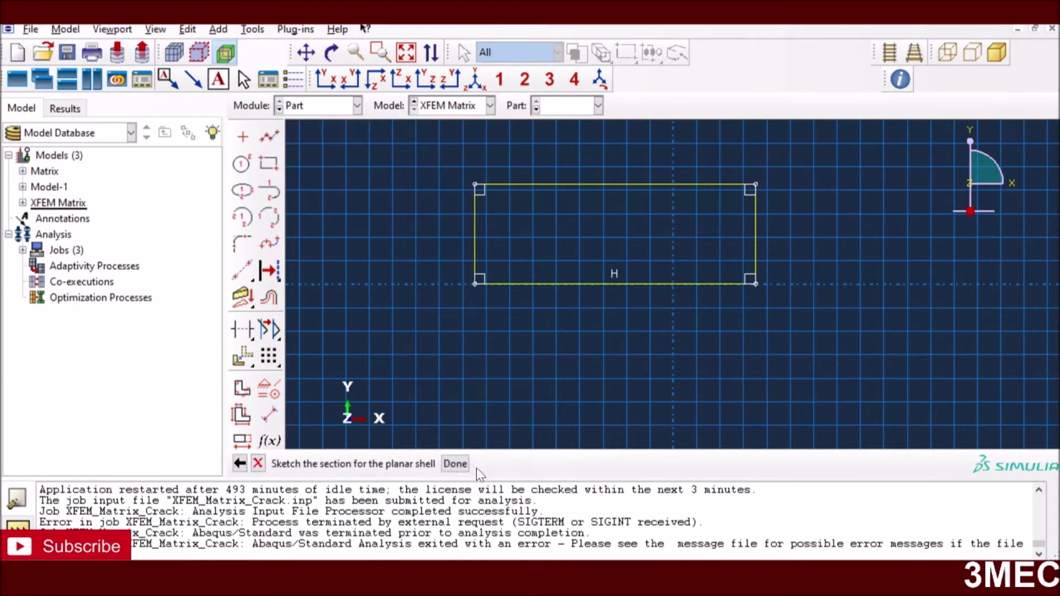
{"action": "left_click", "coordinate": [455, 464]}
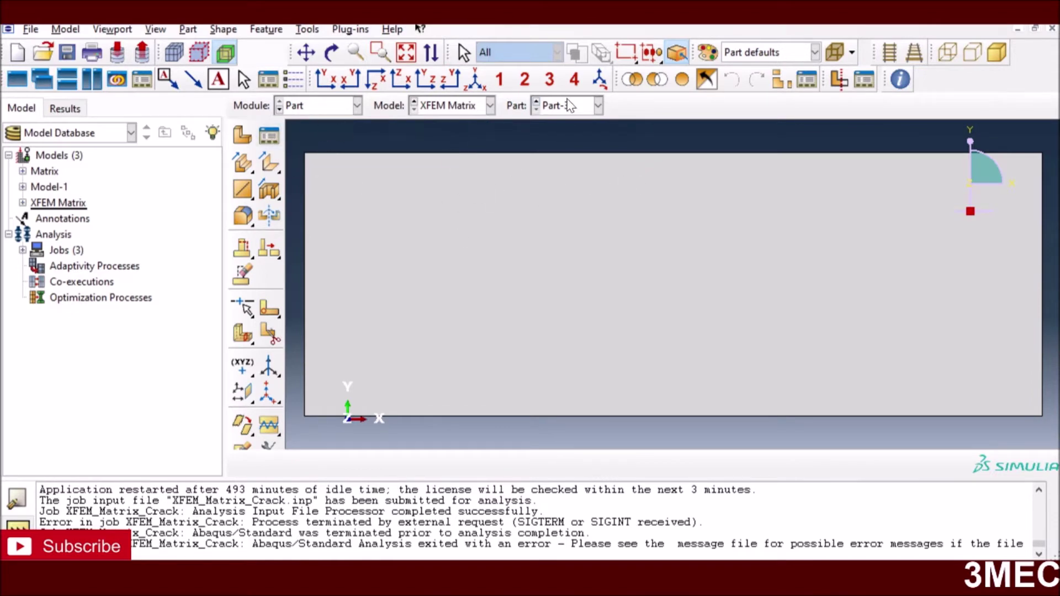
{"action": "left_click", "coordinate": [572, 106]}
Step: Show Part-2, then create wire part Part-4 from a short vertical line
{"action": "left_click", "coordinate": [569, 140]}
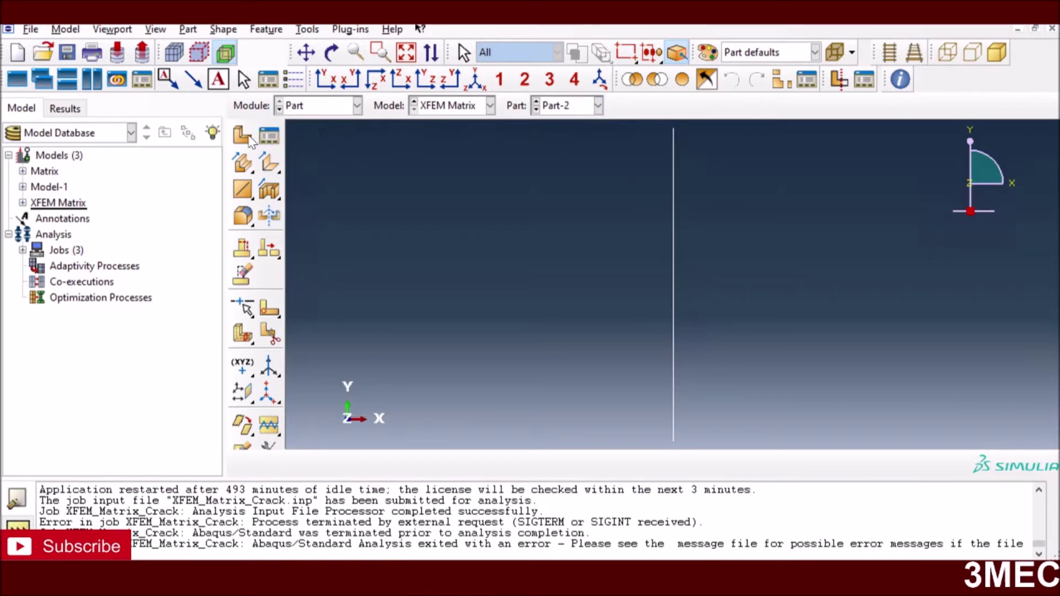
{"action": "left_click", "coordinate": [242, 135]}
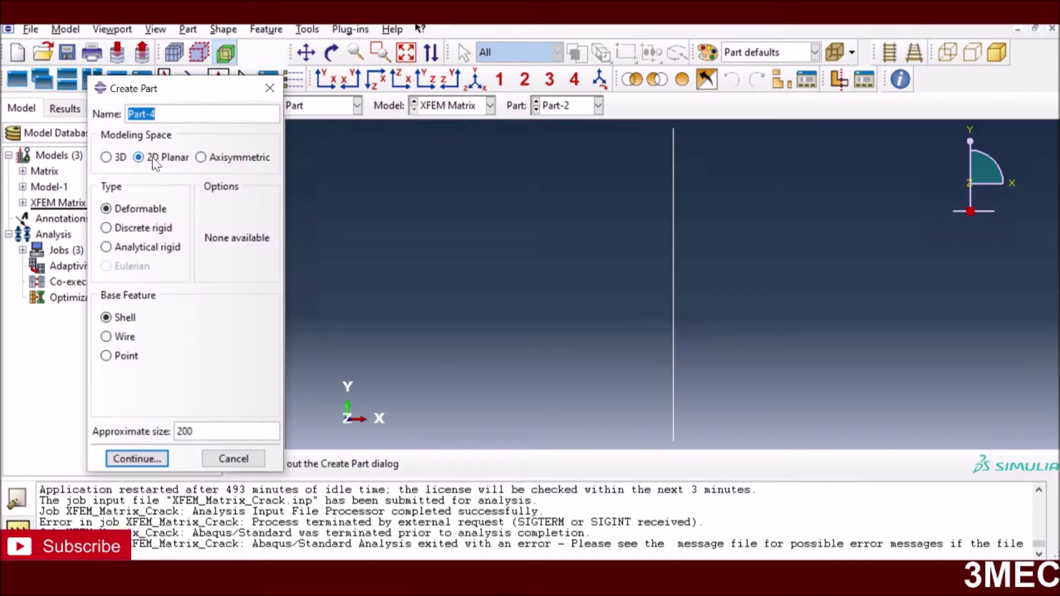
{"action": "left_click", "coordinate": [106, 336]}
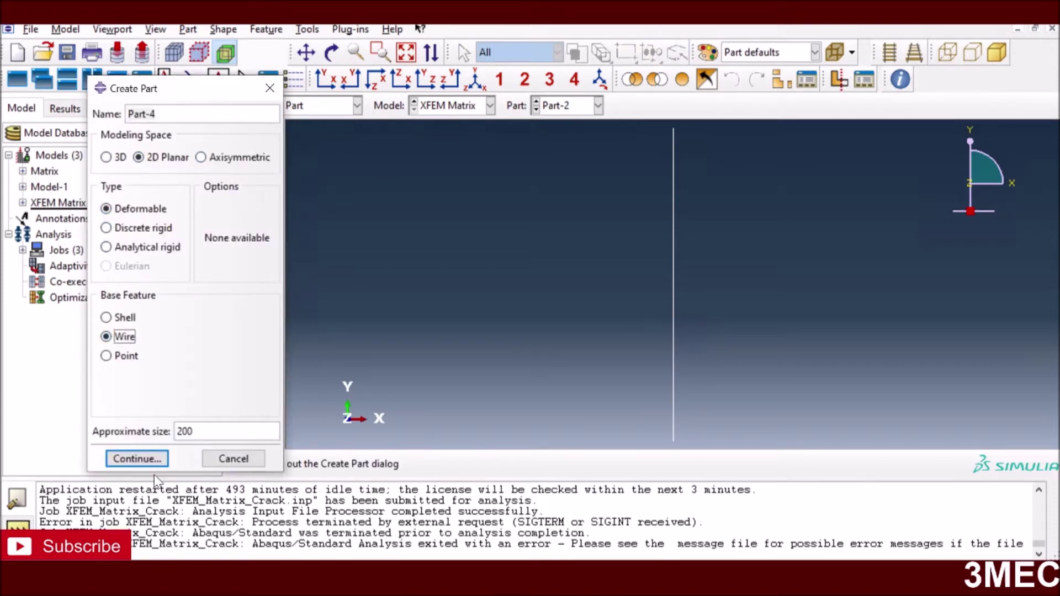
{"action": "left_click", "coordinate": [137, 458]}
{"action": "left_click", "coordinate": [269, 135]}
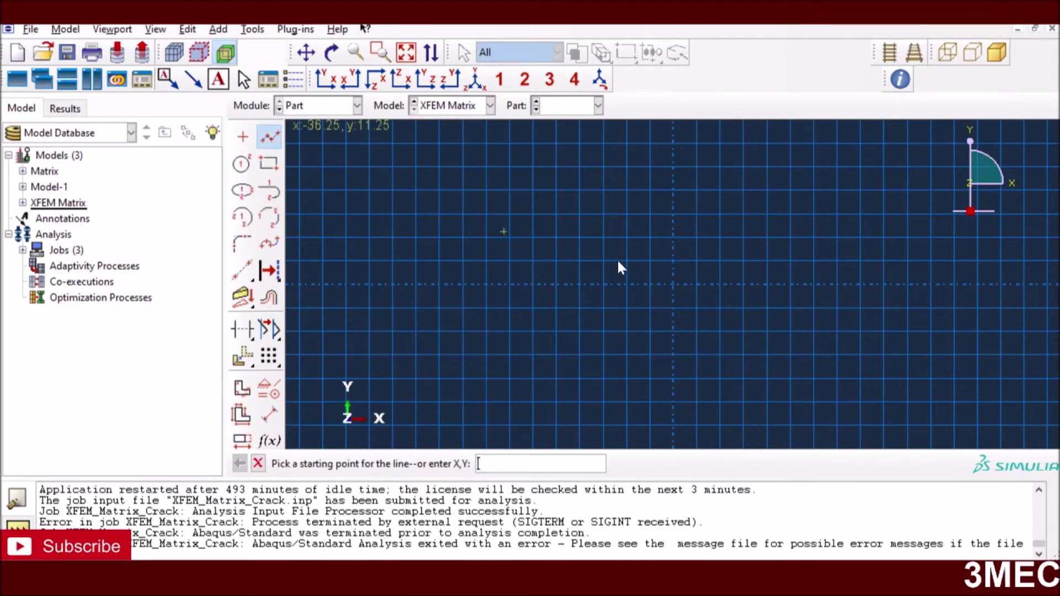
{"action": "left_click", "coordinate": [673, 215]}
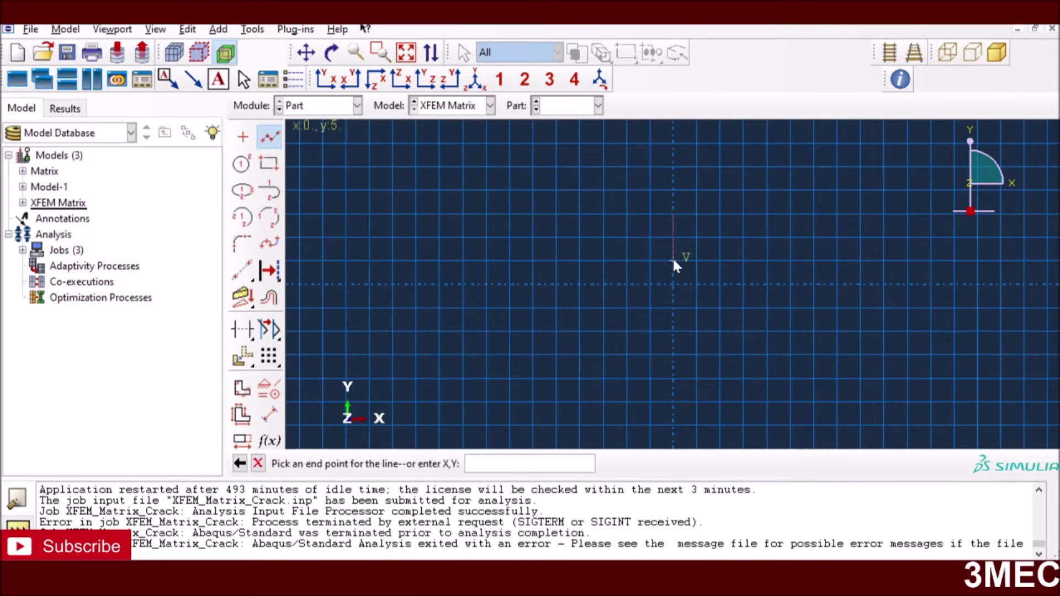
{"action": "left_click", "coordinate": [673, 260]}
{"action": "left_click", "coordinate": [258, 463]}
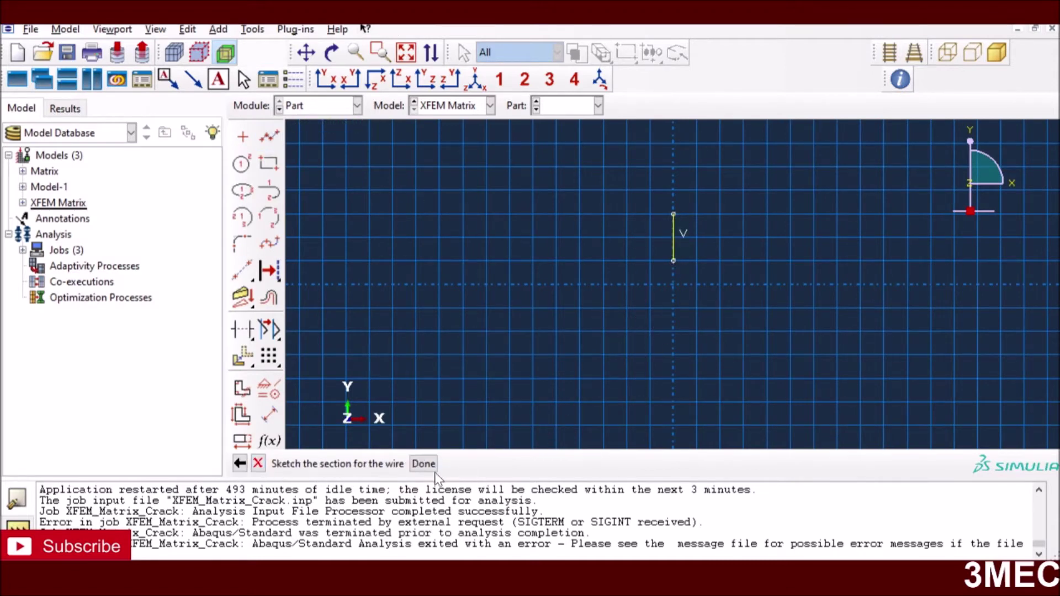
{"action": "left_click", "coordinate": [422, 463]}
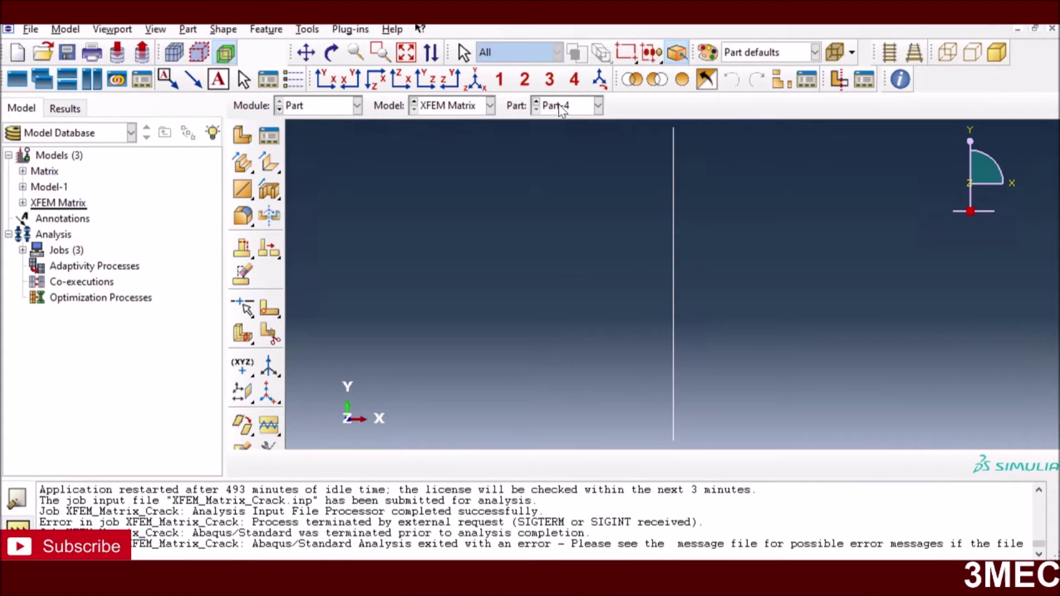
Step: Display Part-2 again in the viewport
{"action": "left_click", "coordinate": [598, 105]}
{"action": "left_click", "coordinate": [572, 140]}
{"action": "left_click", "coordinate": [327, 104]}
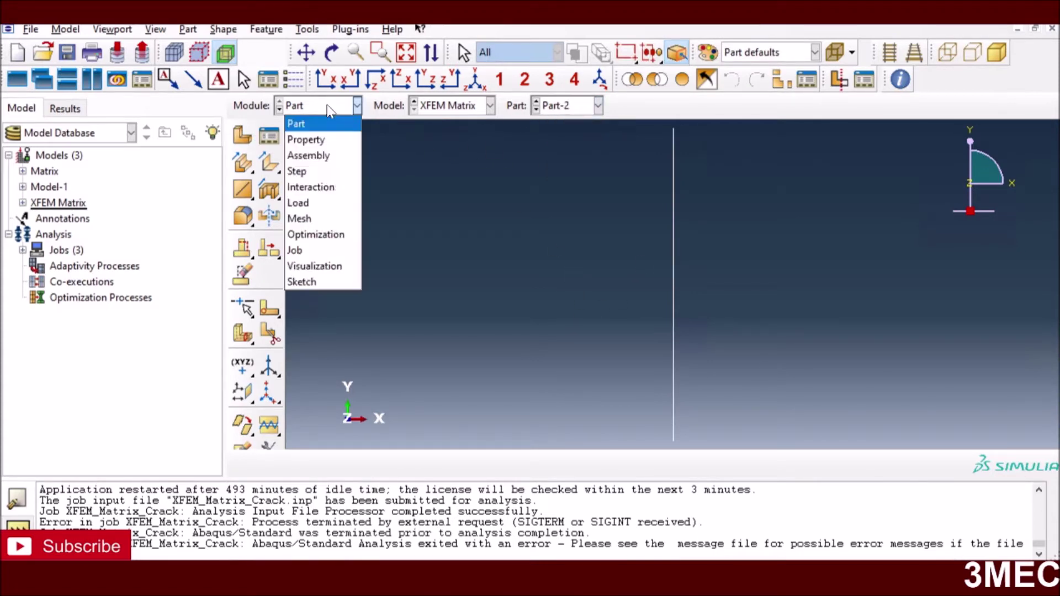
Step: In the Property module, review EP_Matrix's Elastic, Plastic and Maxps Damage (60) data
{"action": "left_click", "coordinate": [332, 142]}
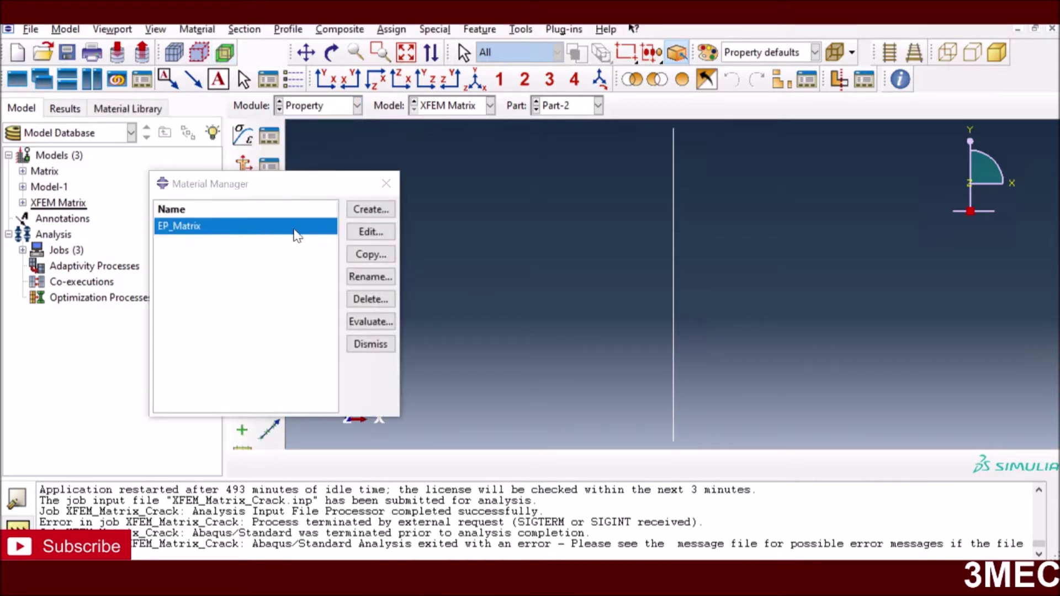
{"action": "left_click", "coordinate": [367, 233]}
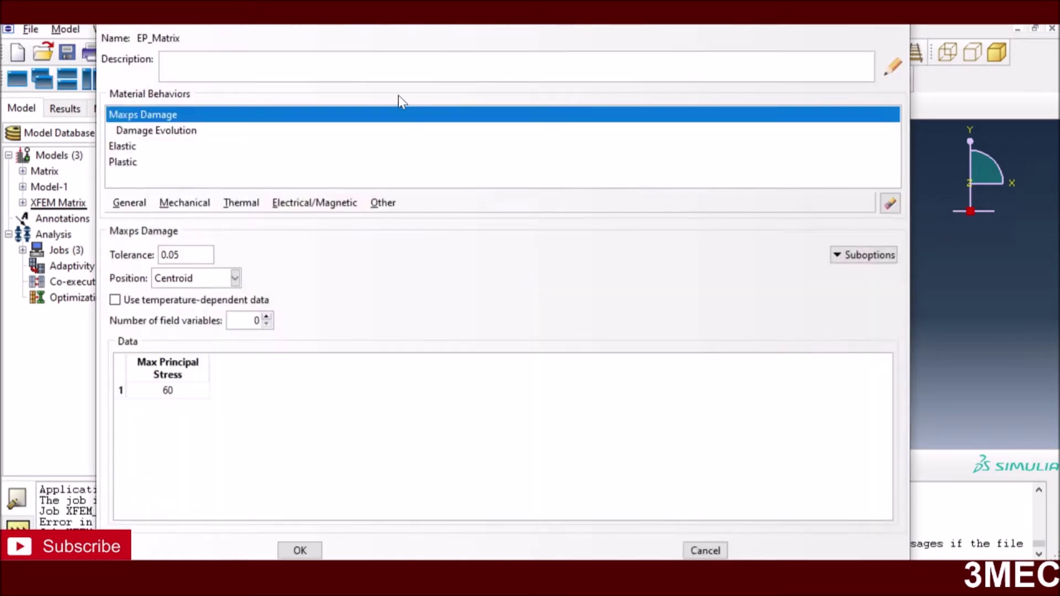
{"action": "left_click", "coordinate": [117, 147]}
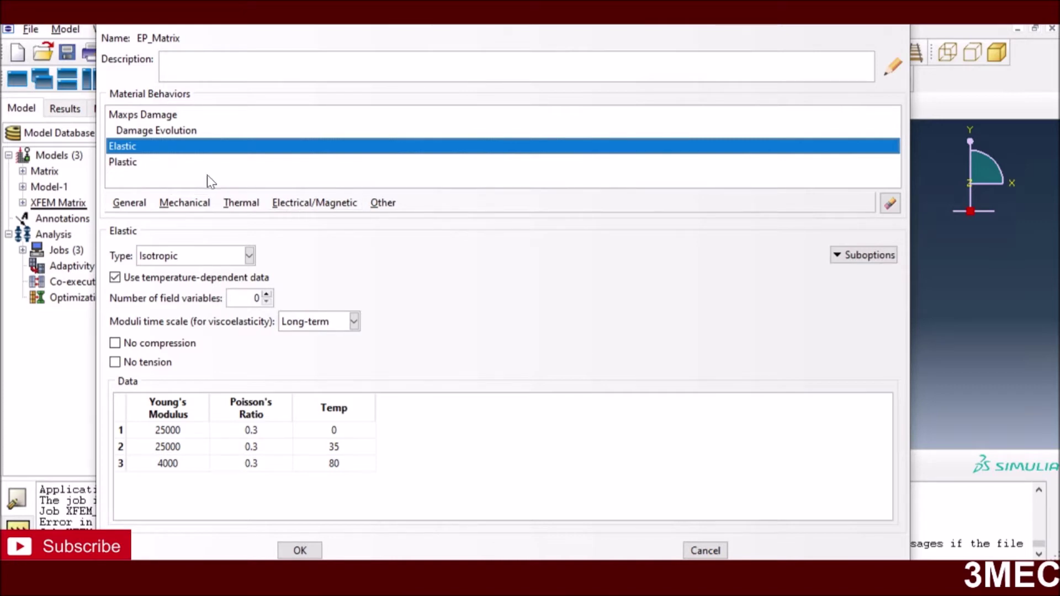
{"action": "left_click", "coordinate": [128, 163]}
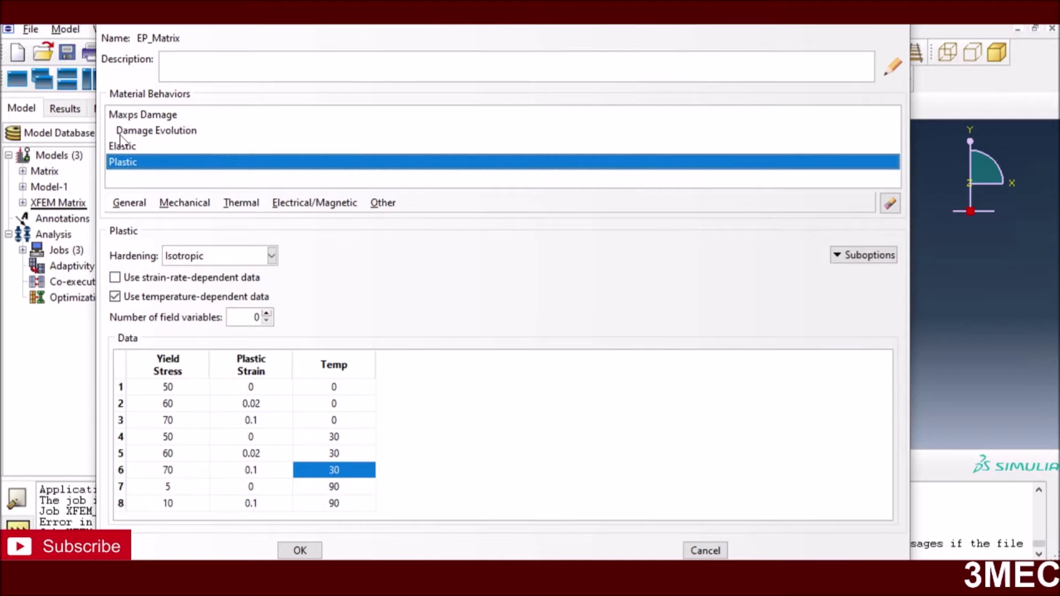
{"action": "left_click", "coordinate": [139, 116]}
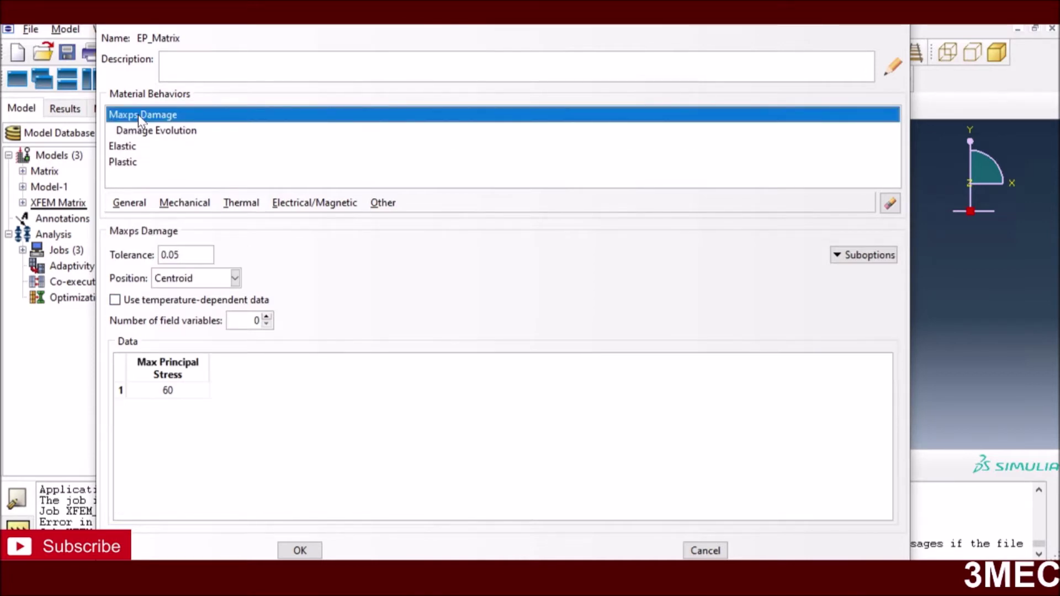
Step: Browse the Mechanical material behaviours without adding any new behaviour
{"action": "left_click", "coordinate": [184, 204]}
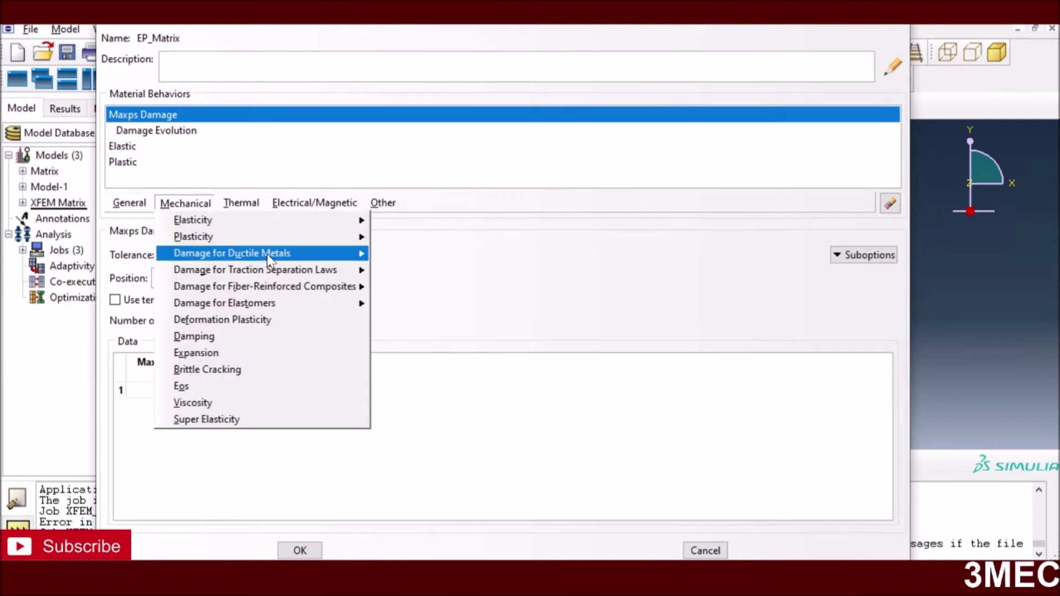
{"action": "mouse_move", "coordinate": [271, 258]}
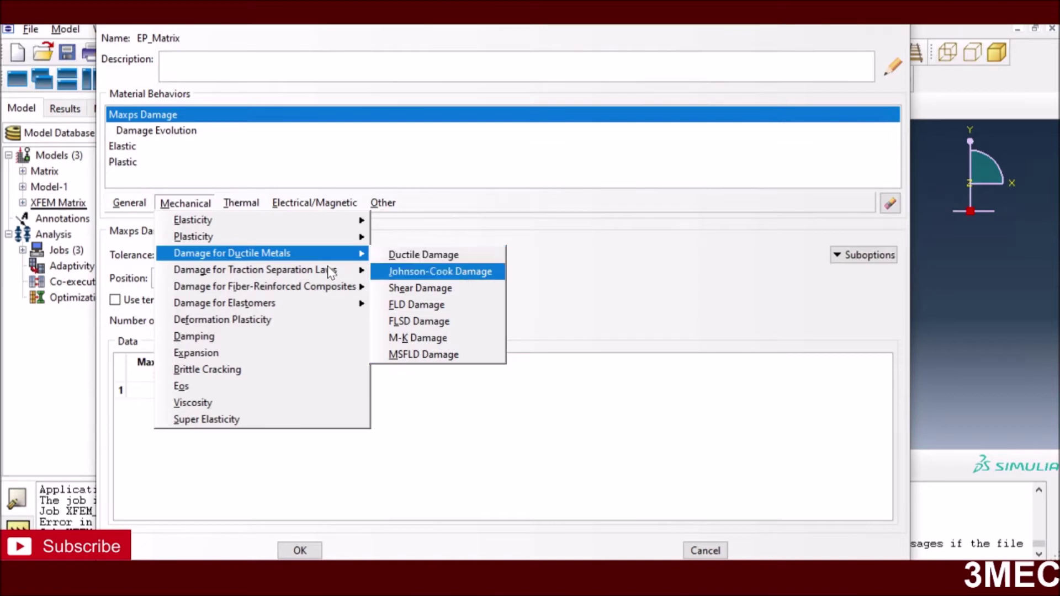
{"action": "mouse_move", "coordinate": [329, 270]}
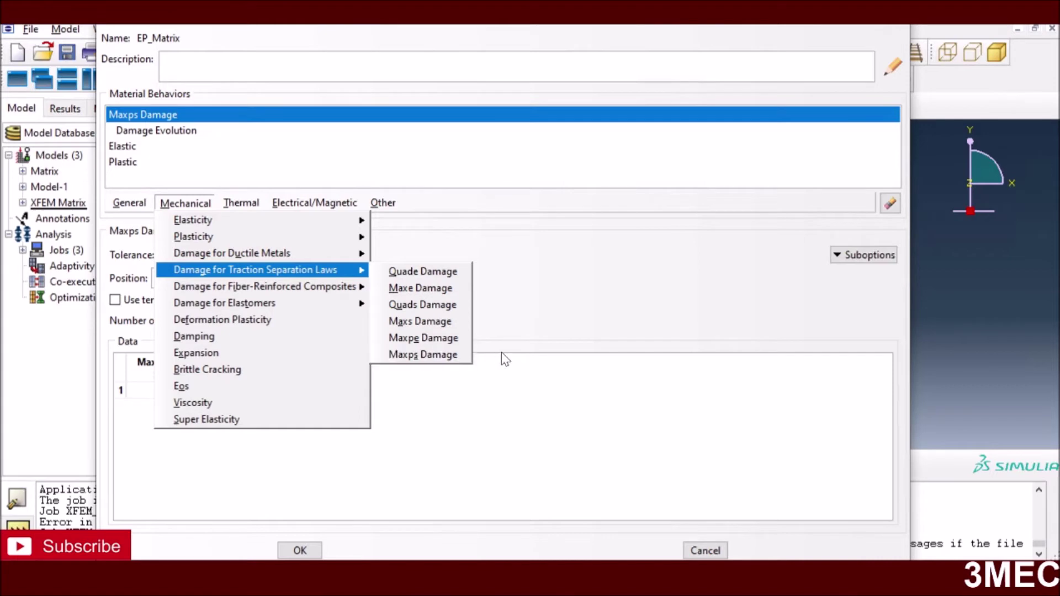
{"action": "left_click", "coordinate": [497, 308]}
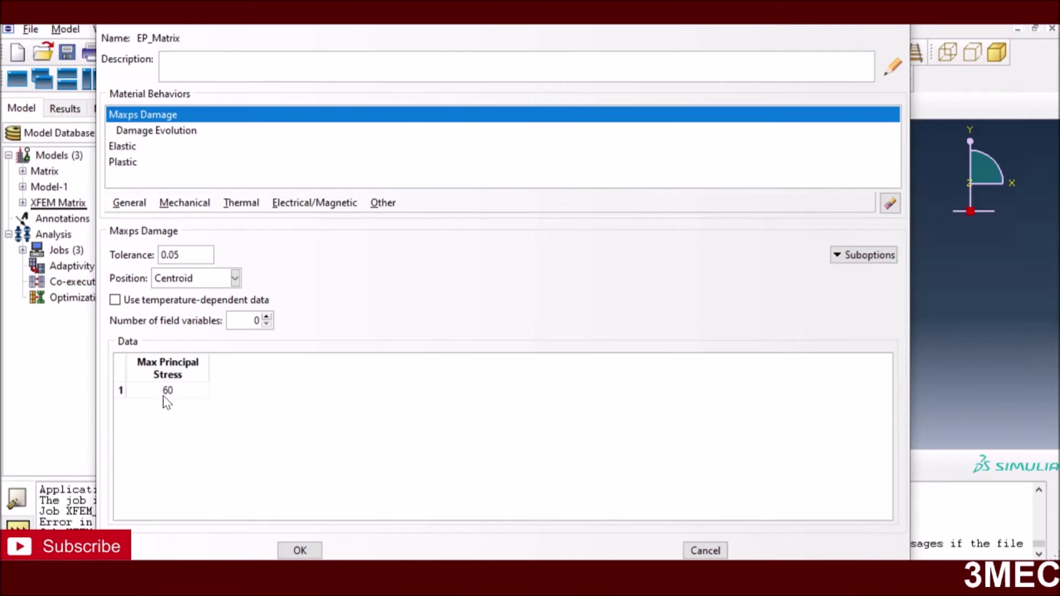
Step: Confirm Damage Evolution (Displacement, linear softening, 0.1 failure displacement) and close the material dialogs
{"action": "left_click", "coordinate": [157, 133]}
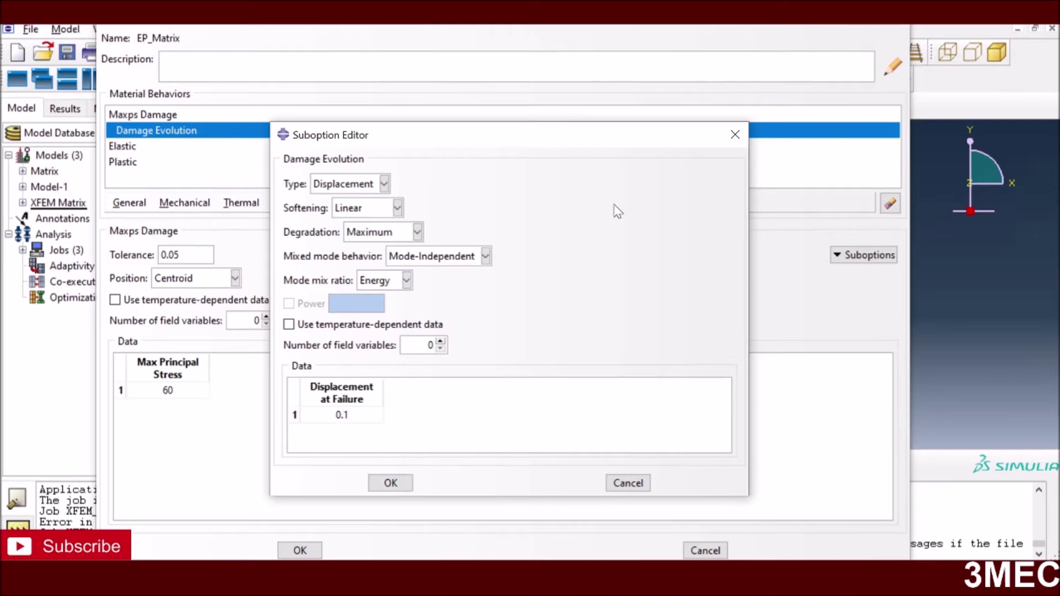
{"action": "left_click", "coordinate": [390, 484]}
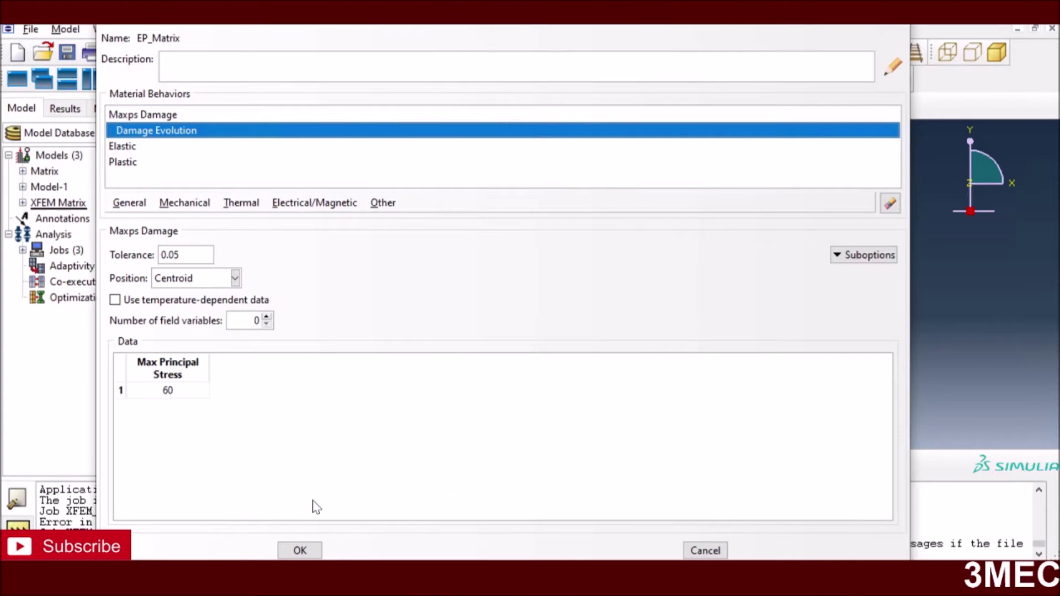
{"action": "left_click", "coordinate": [301, 550]}
{"action": "left_click", "coordinate": [371, 344]}
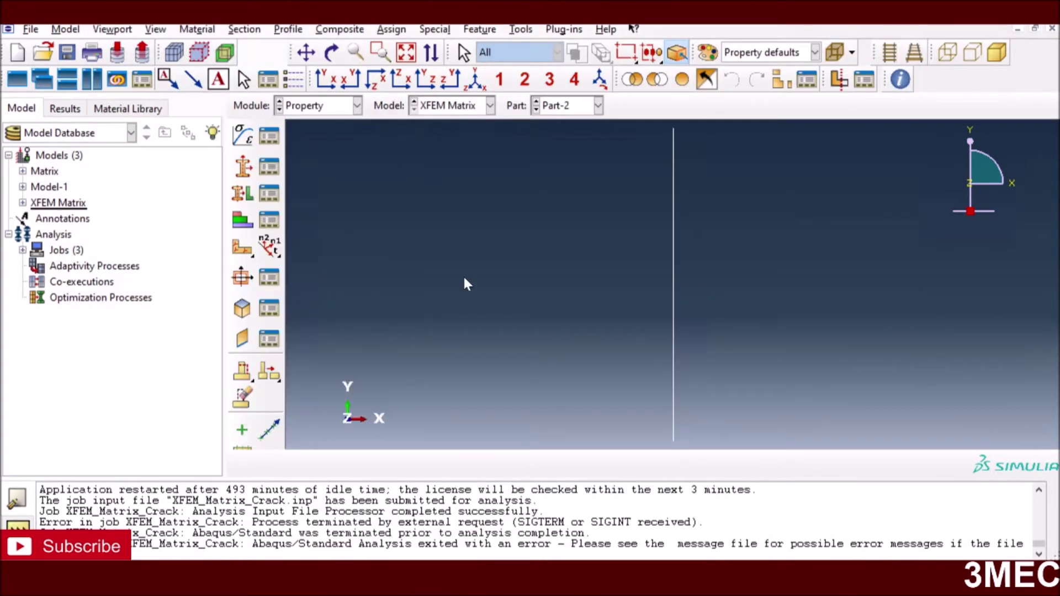
Step: Show Part-1 and confirm Section-1 as a solid homogeneous section using EP_Matrix
{"action": "left_click", "coordinate": [556, 109]}
{"action": "left_click", "coordinate": [559, 121]}
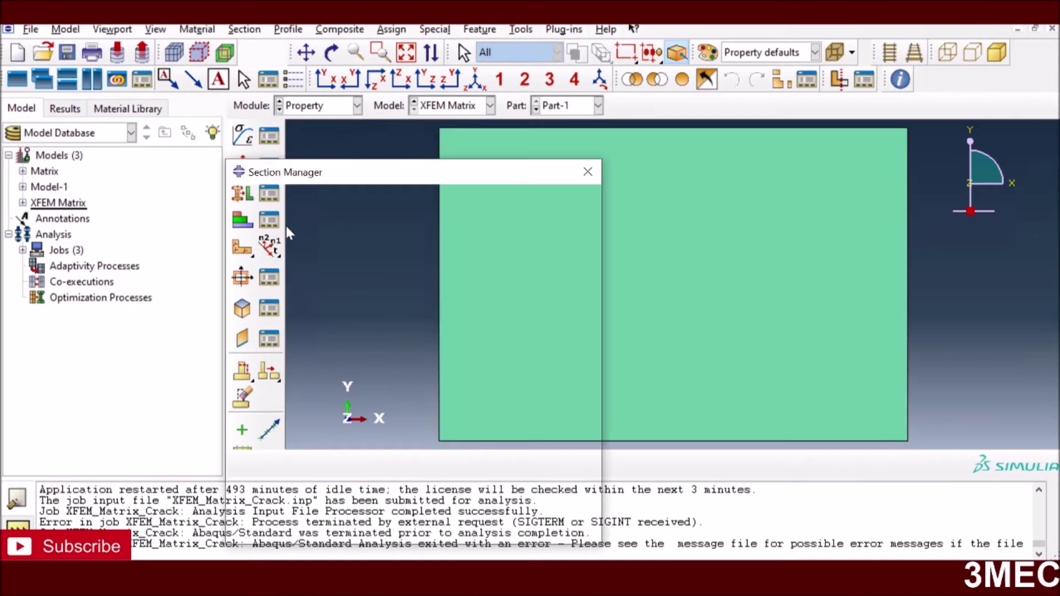
{"action": "left_click", "coordinate": [269, 167]}
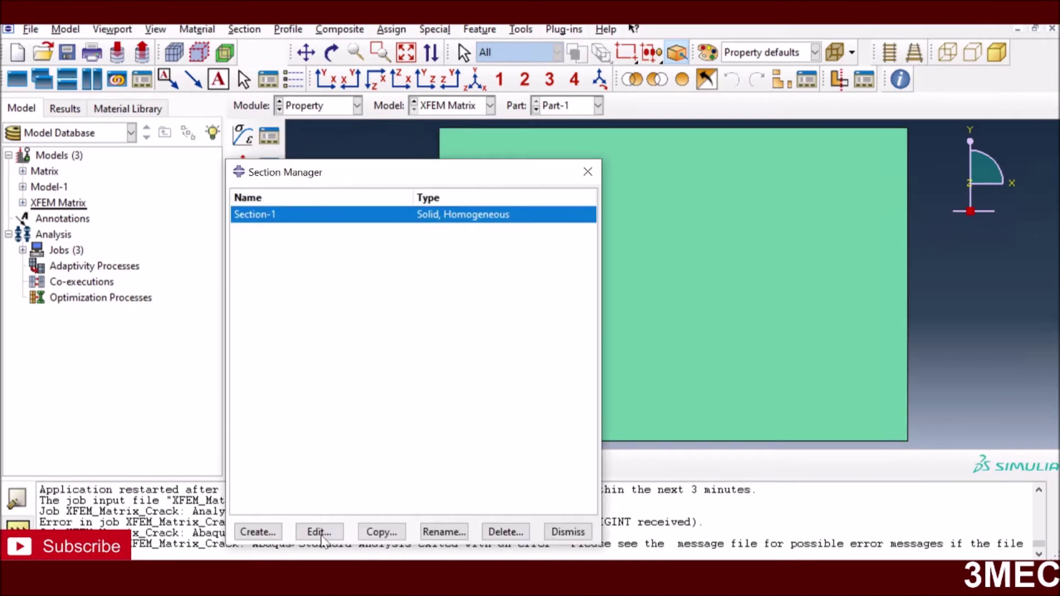
{"action": "left_click", "coordinate": [258, 532]}
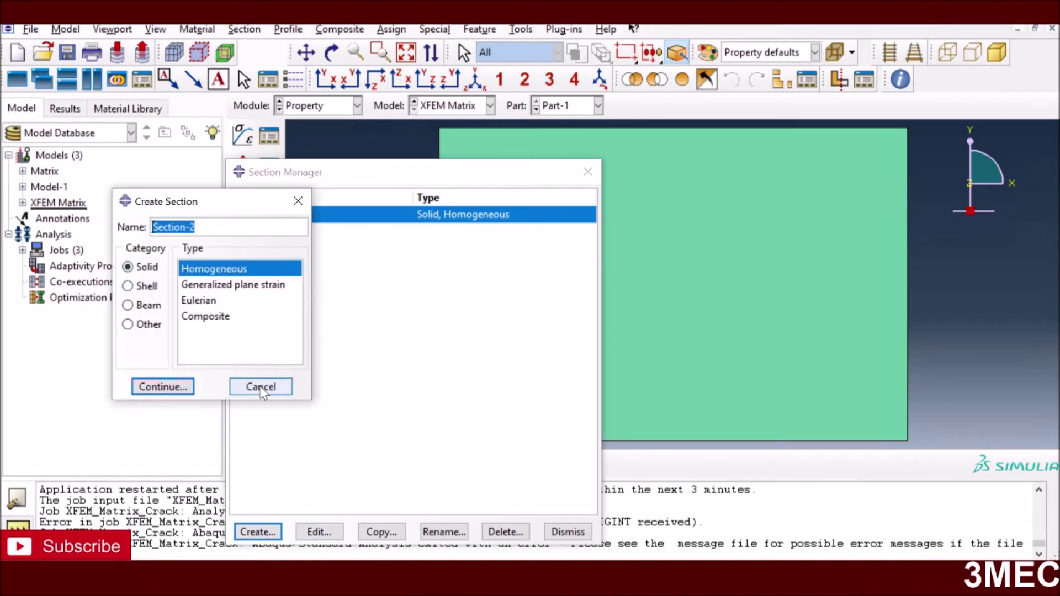
{"action": "left_click", "coordinate": [260, 386]}
{"action": "left_click", "coordinate": [317, 532]}
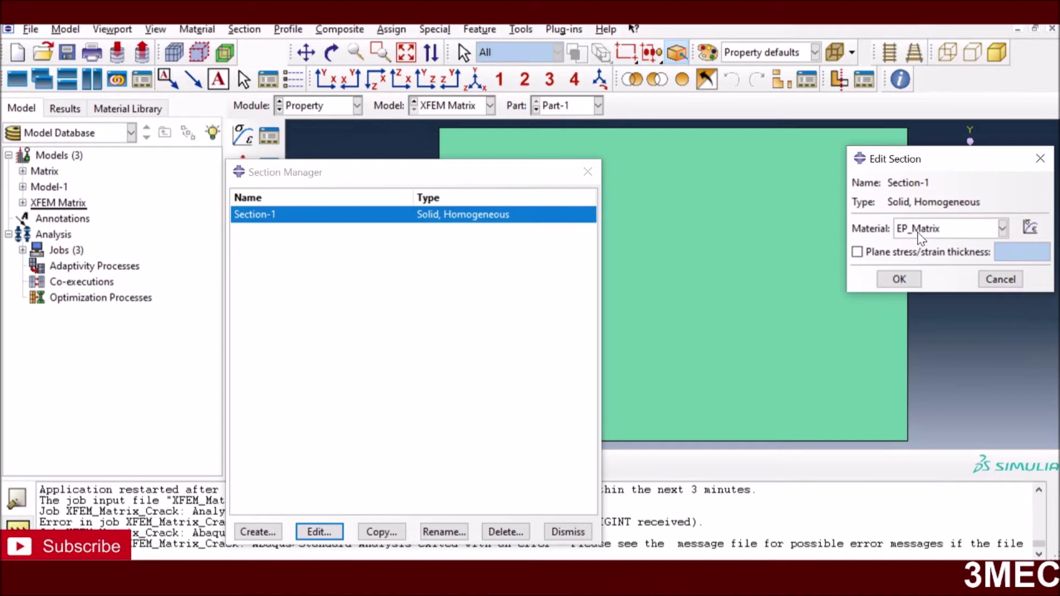
{"action": "left_click", "coordinate": [899, 279]}
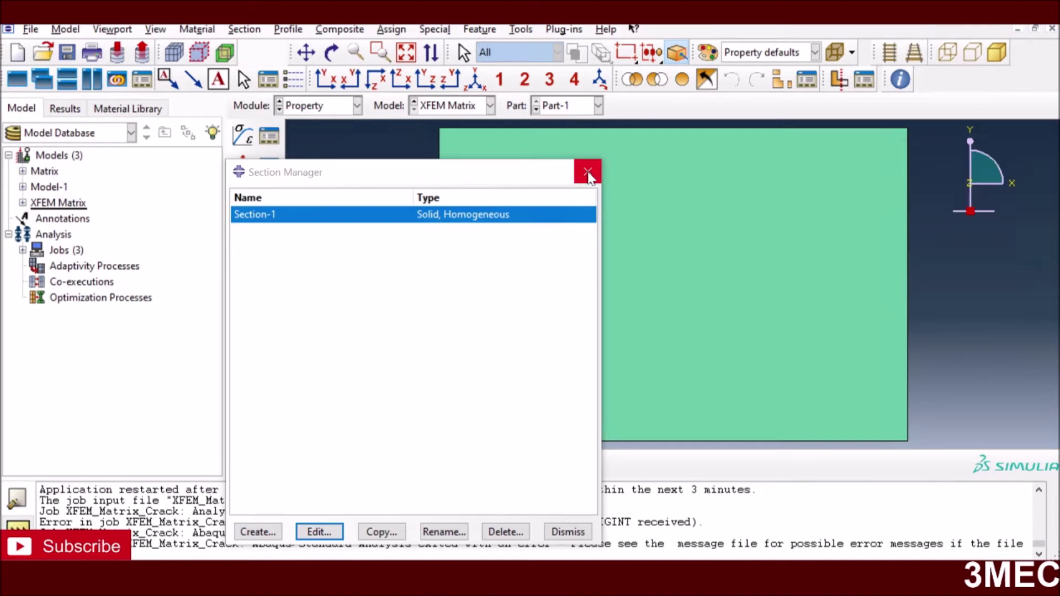
{"action": "left_click", "coordinate": [588, 172]}
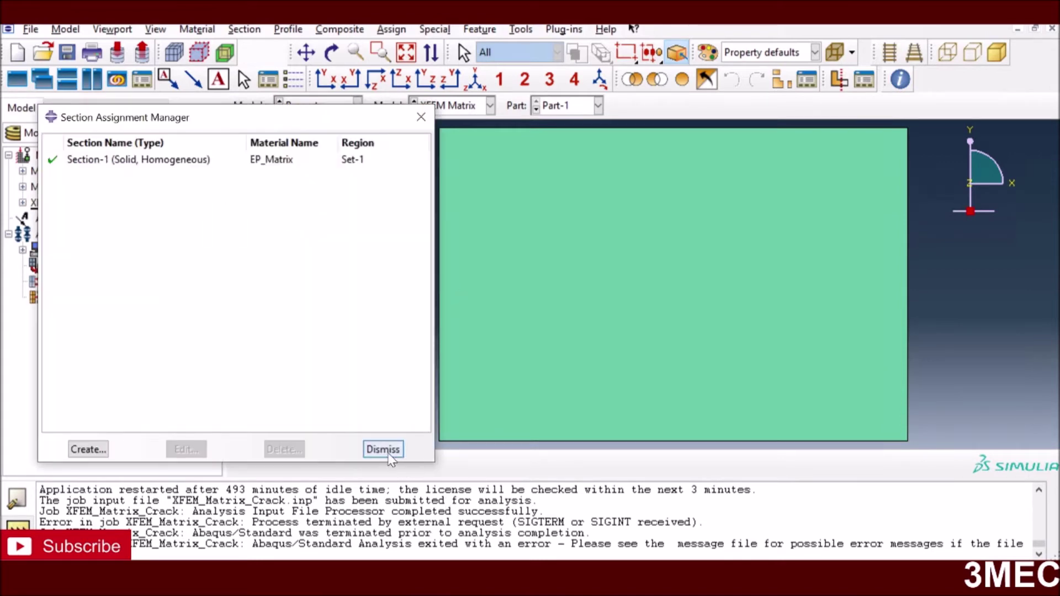
Step: Confirm Section-1's assignment to Set-1 without changes
{"action": "left_click", "coordinate": [215, 161]}
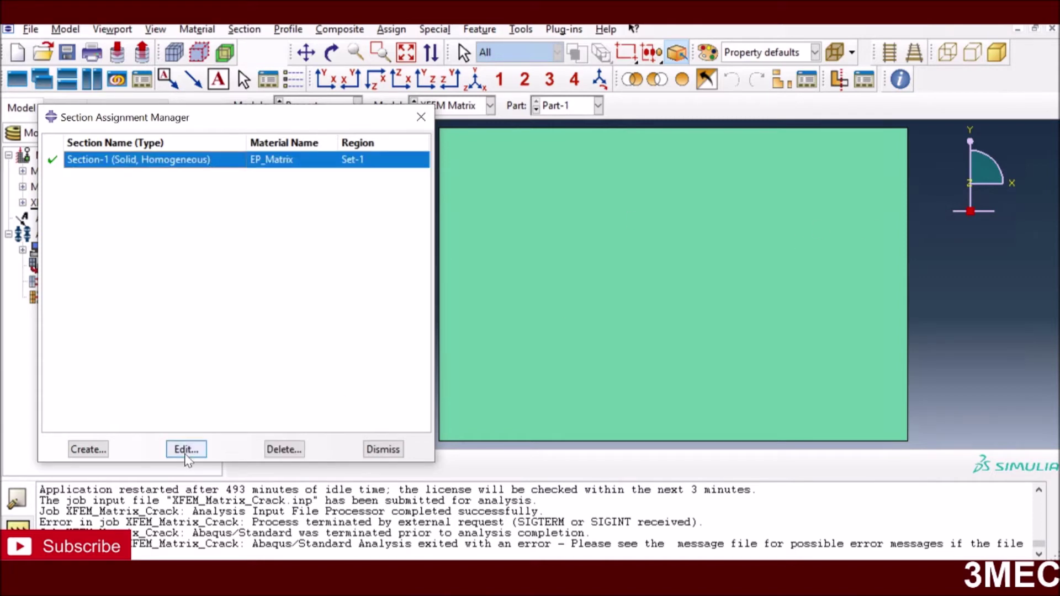
{"action": "left_click", "coordinate": [186, 449]}
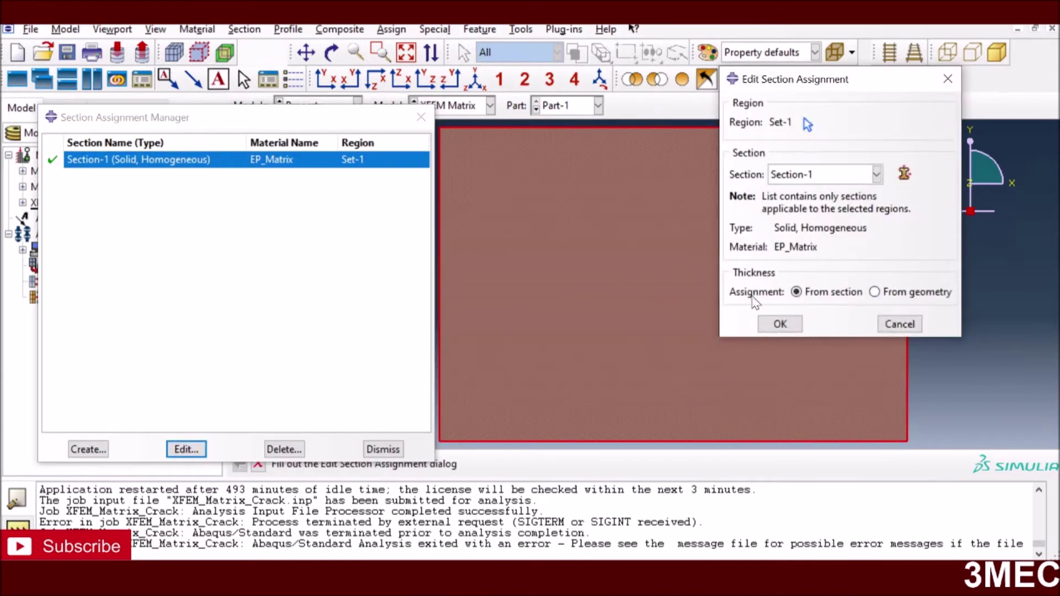
{"action": "left_click", "coordinate": [780, 324]}
{"action": "left_click", "coordinate": [383, 449]}
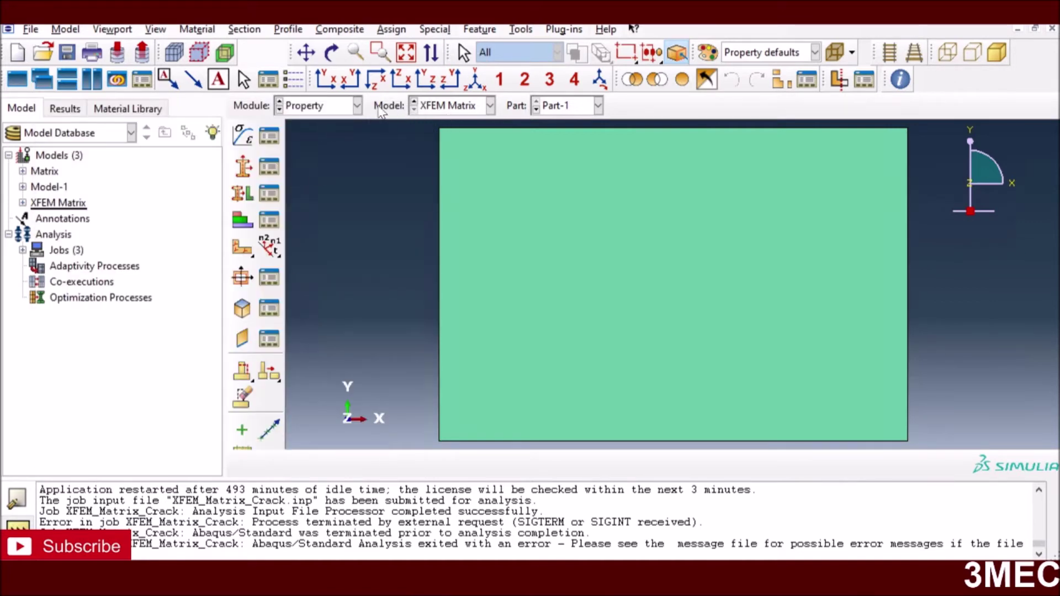
Step: Switch to the Assembly module and cancel instance creation for Part-1 and Part-2
{"action": "left_click", "coordinate": [356, 106]}
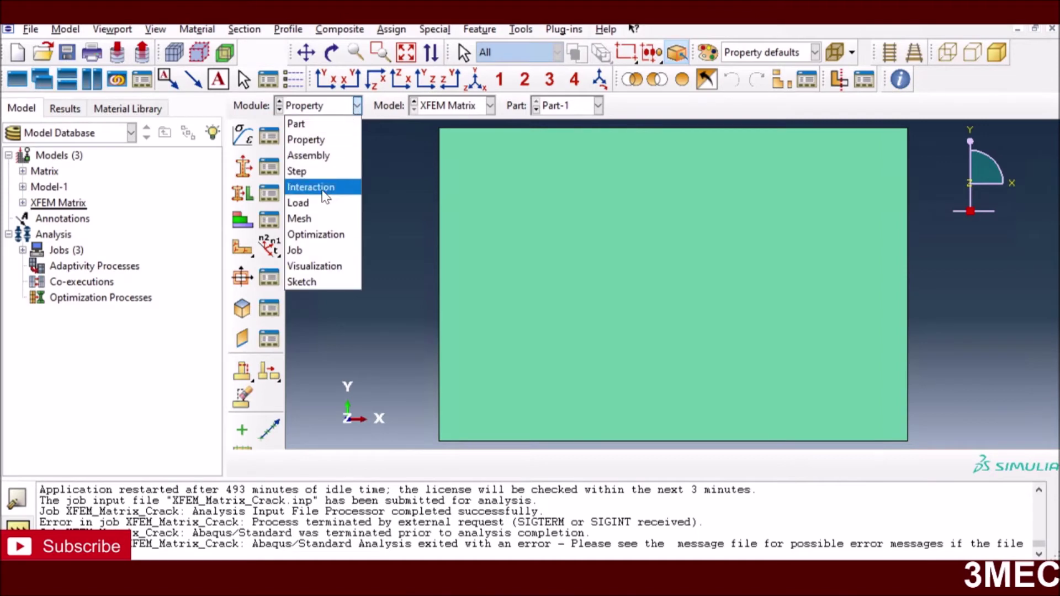
{"action": "left_click", "coordinate": [330, 157]}
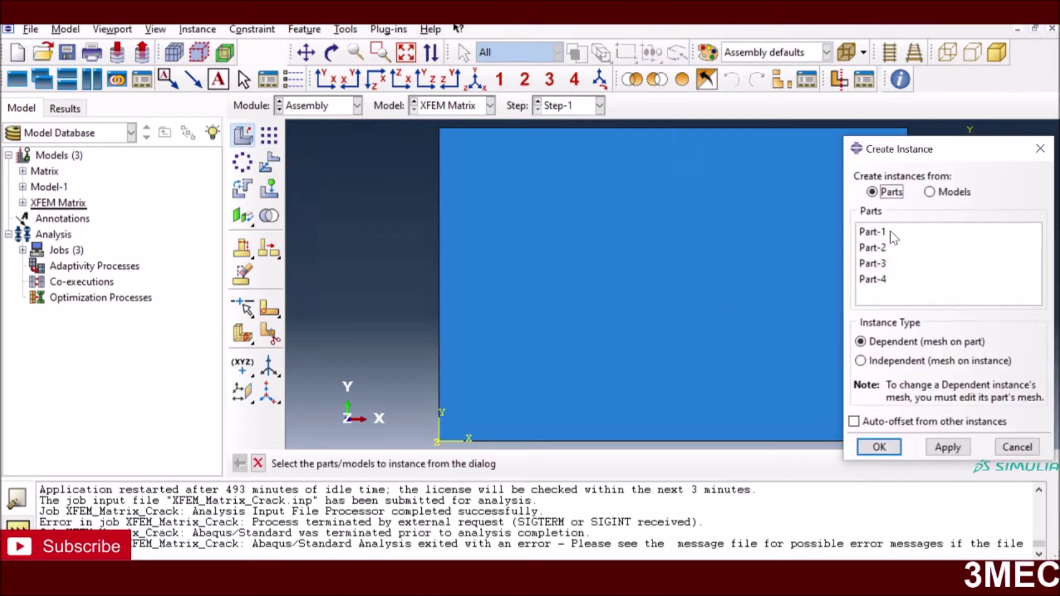
{"action": "left_click", "coordinate": [893, 232]}
{"action": "left_click", "coordinate": [893, 248], "text": "ctrl"}
{"action": "left_click", "coordinate": [1014, 447]}
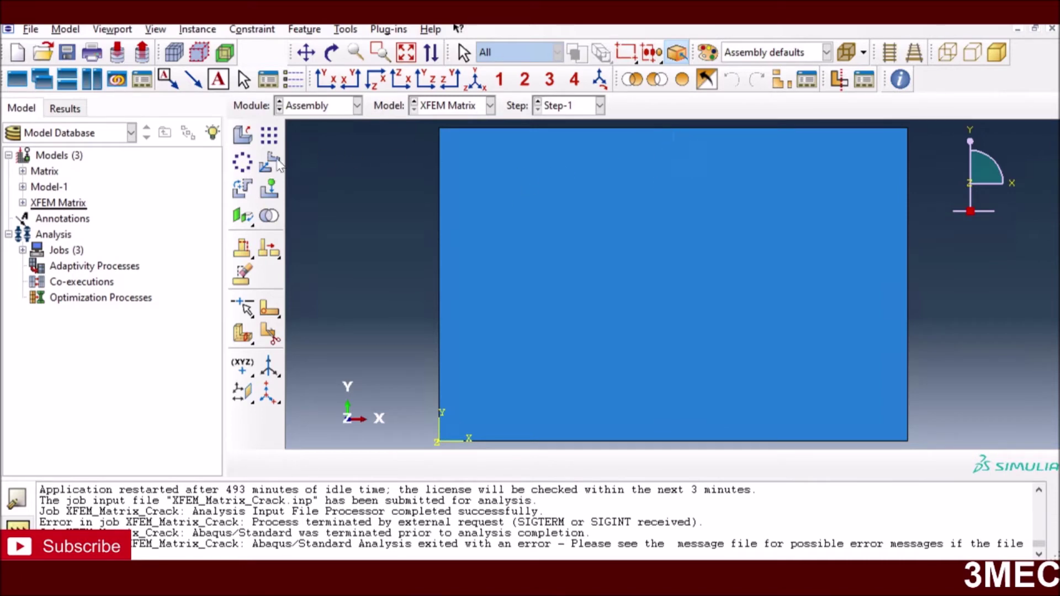
Step: Start translating the plate instance, then cancel without moving it
{"action": "left_click", "coordinate": [274, 163]}
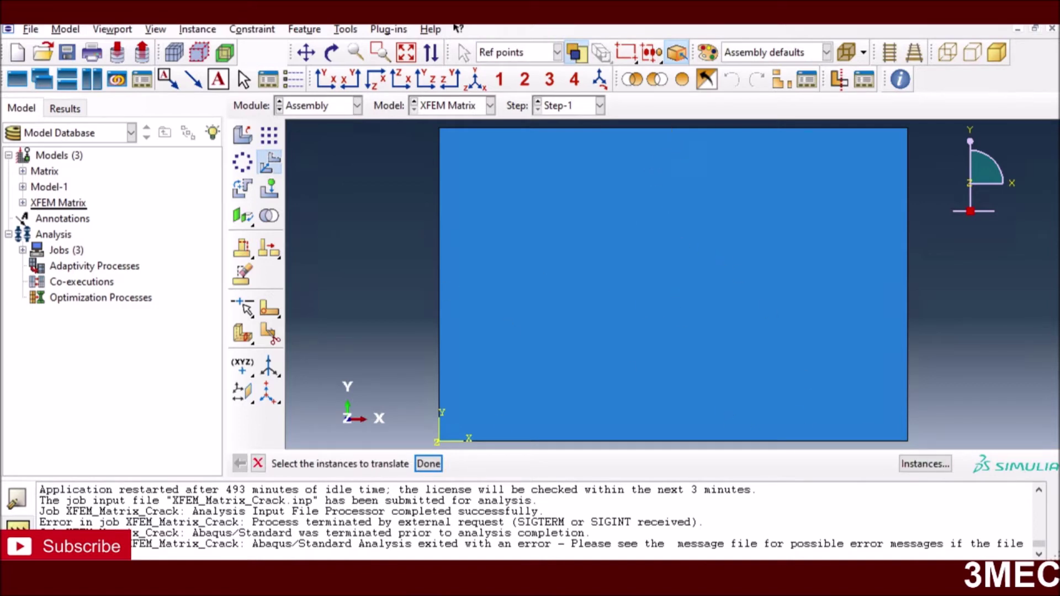
{"action": "left_click", "coordinate": [258, 463]}
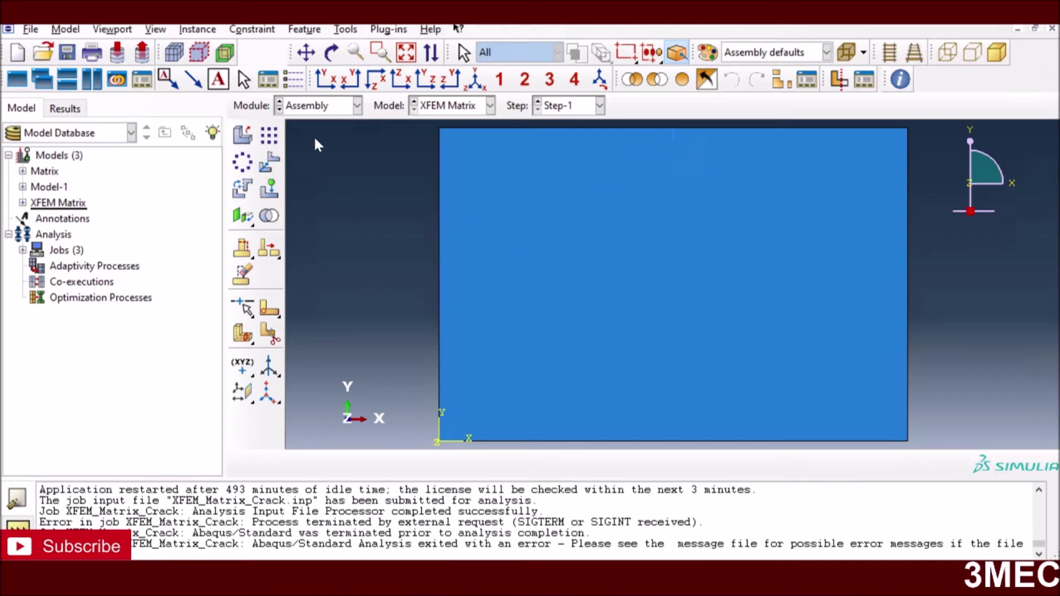
{"action": "left_click", "coordinate": [334, 113]}
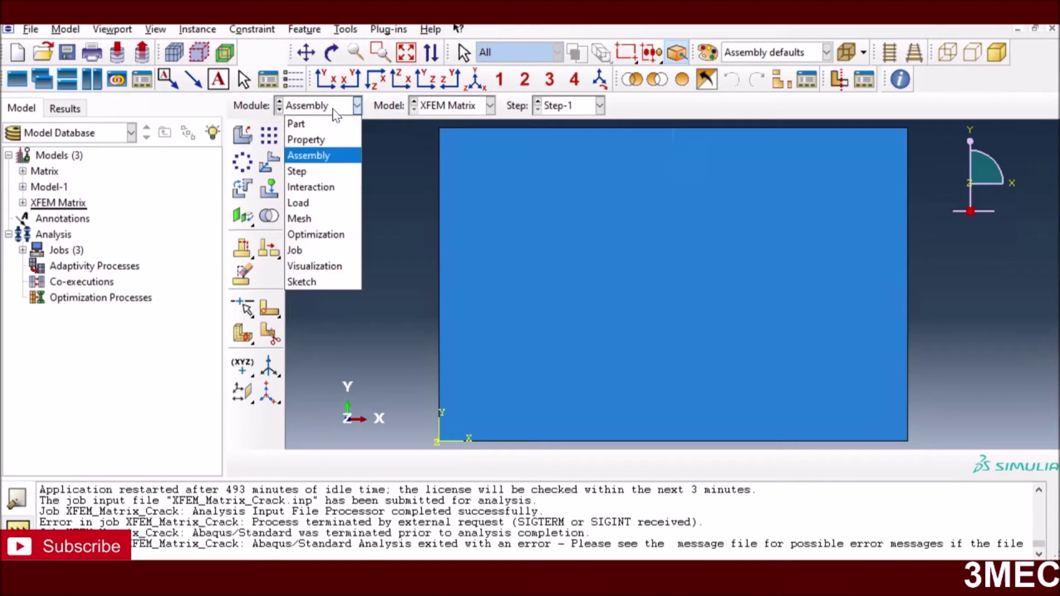
Step: In the Step module, keep Step-1's dissipated energy fraction stabilization
{"action": "left_click", "coordinate": [307, 173]}
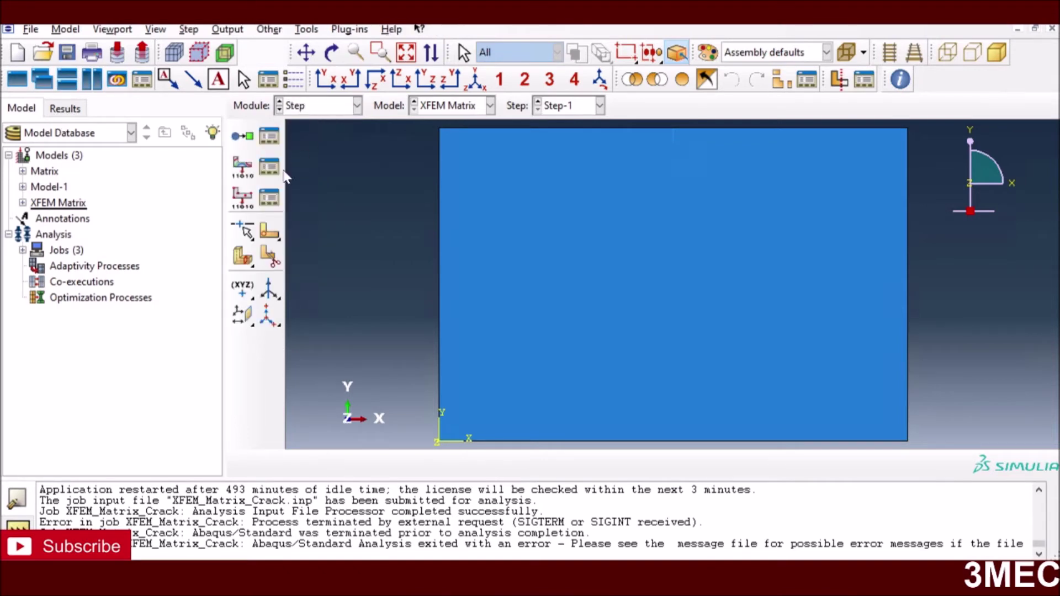
{"action": "left_click", "coordinate": [269, 137]}
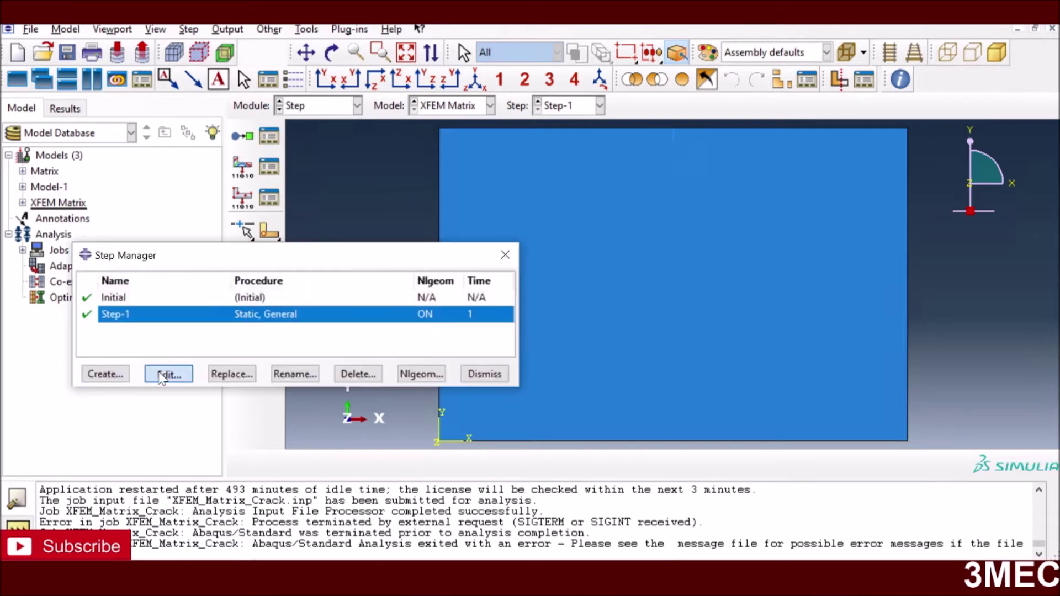
{"action": "left_click", "coordinate": [163, 377]}
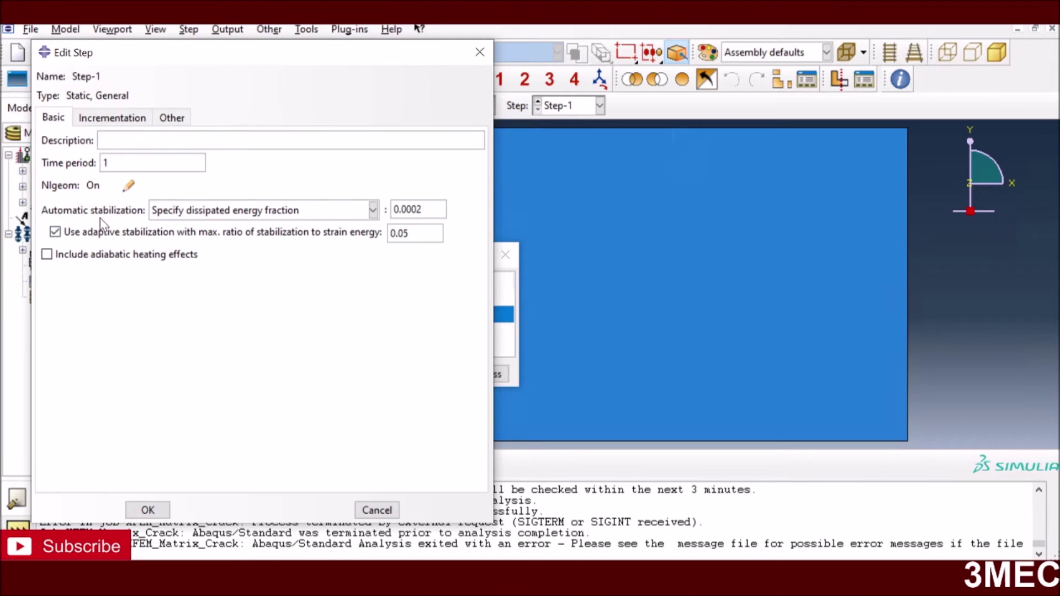
{"action": "left_click", "coordinate": [203, 213]}
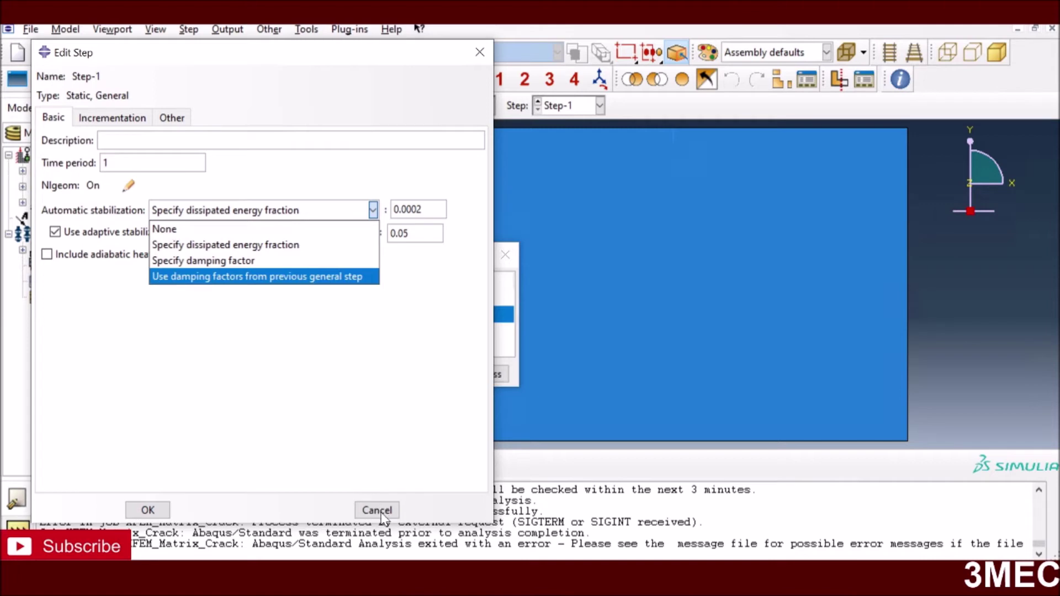
{"action": "left_click", "coordinate": [256, 412]}
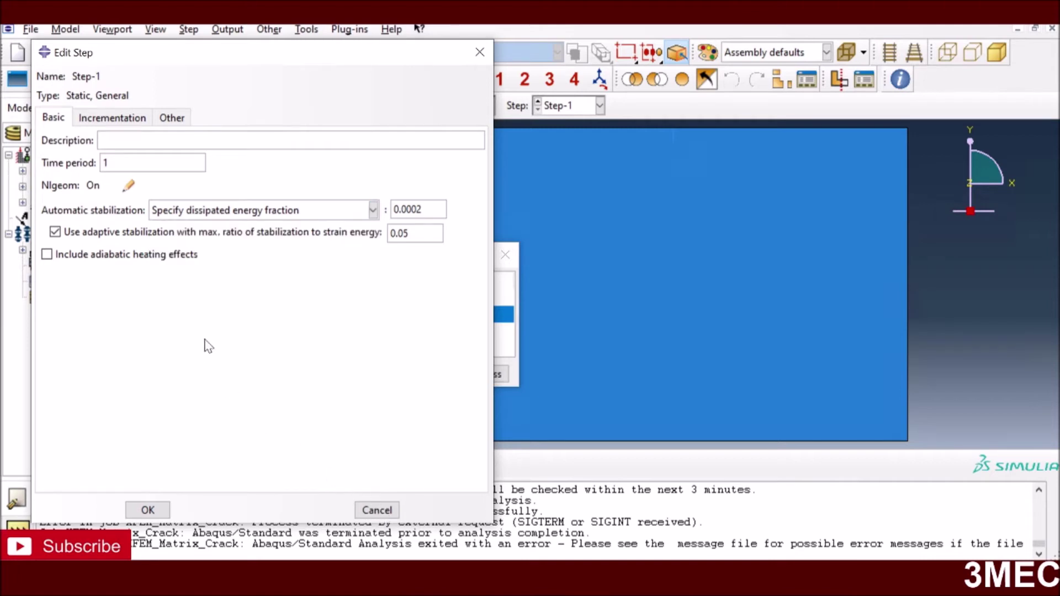
Step: Check Step-1 increments: 1000000 maximum, sizes 1E-05 initial, 1E-12 minimum, 0.001 maximum
{"action": "left_click", "coordinate": [116, 117]}
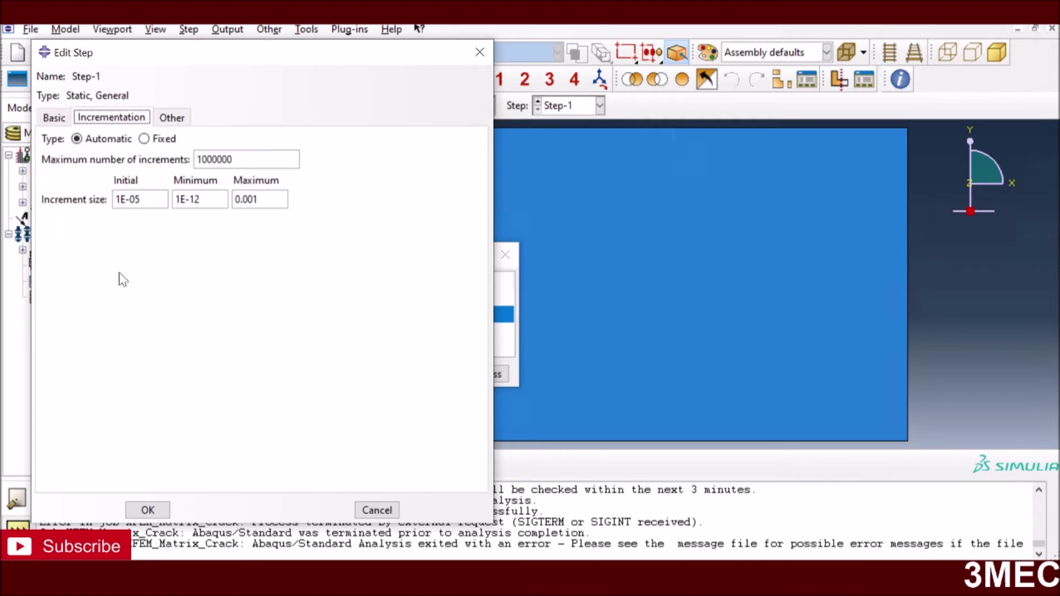
{"action": "left_click_drag", "start_coordinate": [233, 159], "coordinate": [195, 159]}
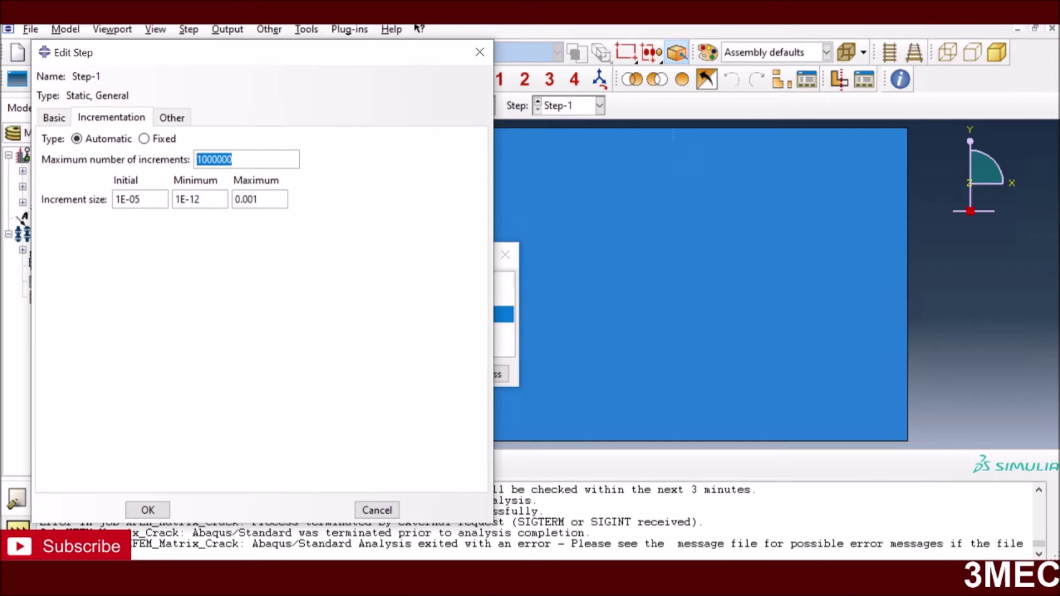
{"action": "left_click", "coordinate": [211, 159]}
{"action": "left_click_drag", "start_coordinate": [200, 199], "coordinate": [174, 200]}
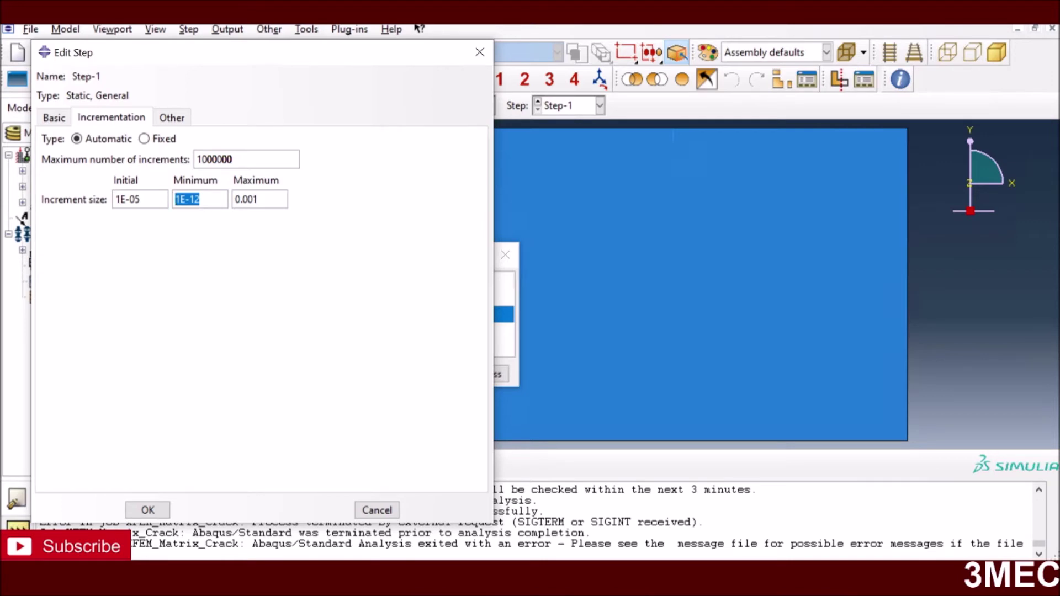
{"action": "left_click_drag", "start_coordinate": [141, 199], "coordinate": [115, 199]}
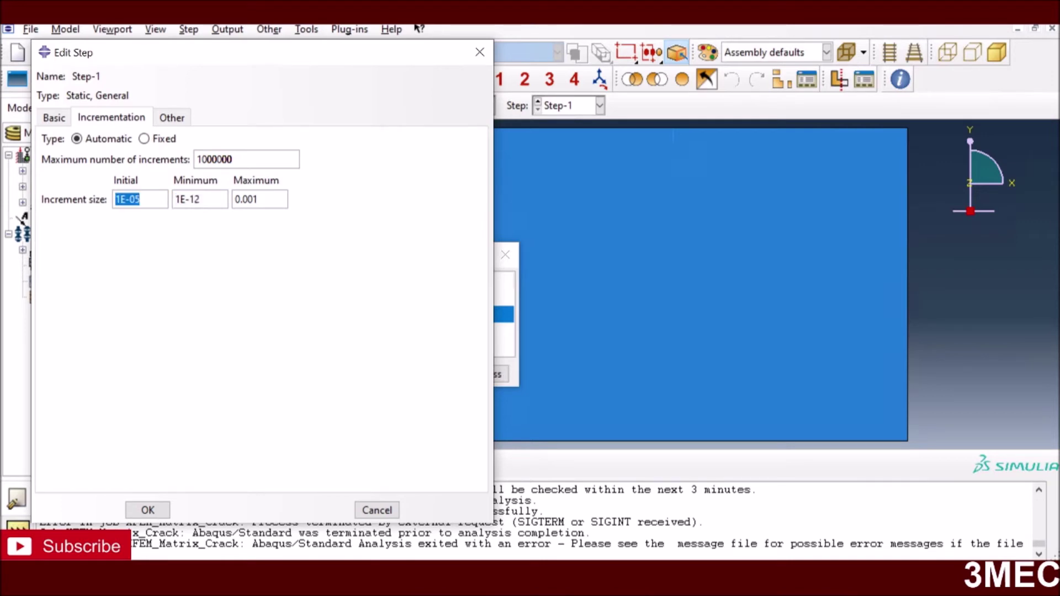
{"action": "left_click", "coordinate": [257, 199]}
{"action": "left_click_drag", "start_coordinate": [257, 200], "coordinate": [233, 200]}
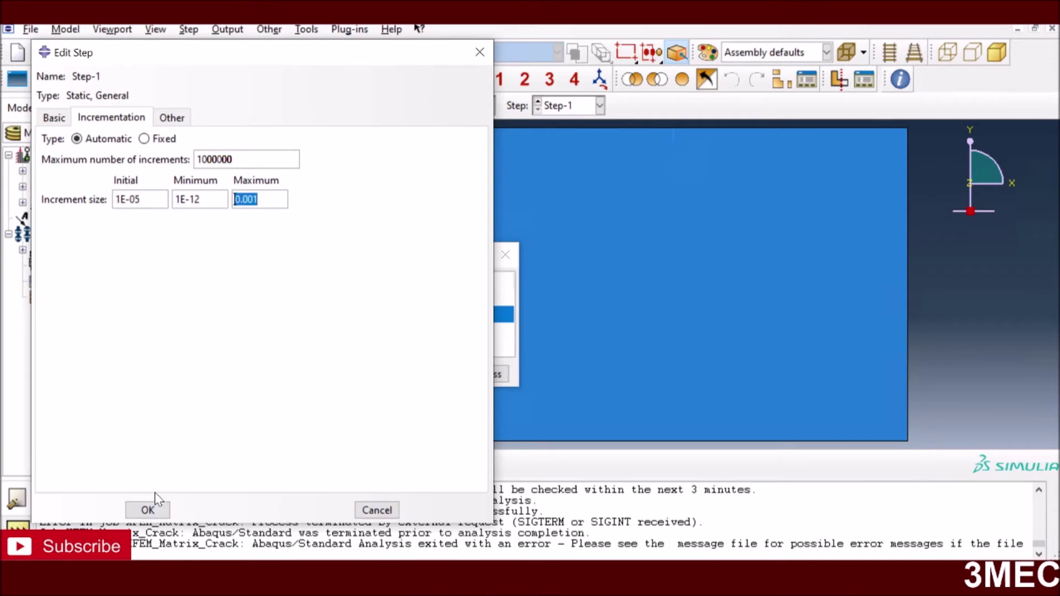
{"action": "left_click", "coordinate": [148, 512]}
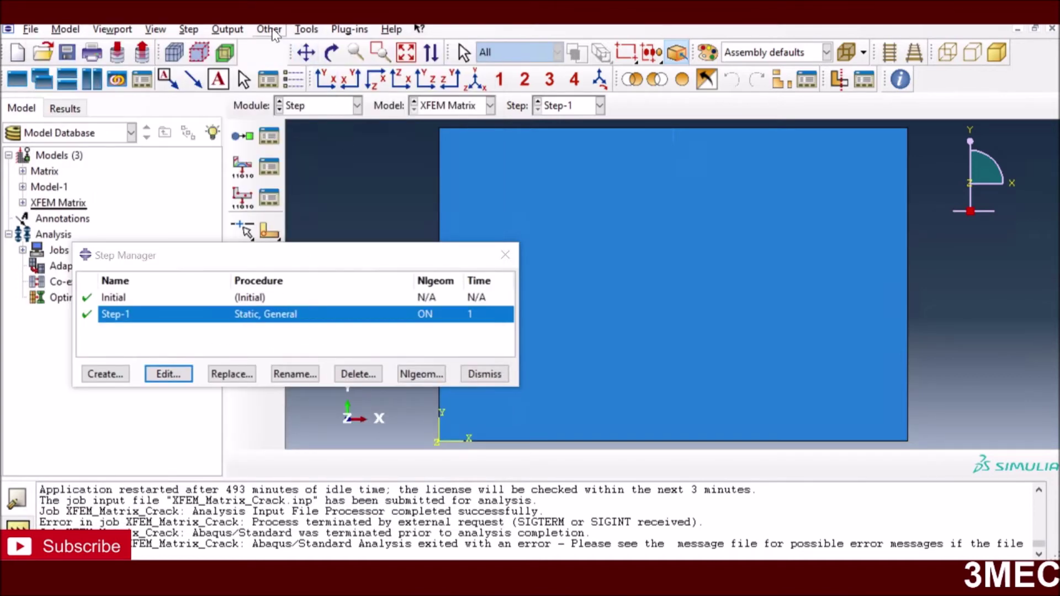
{"action": "left_click", "coordinate": [270, 29]}
{"action": "mouse_move", "coordinate": [318, 101]}
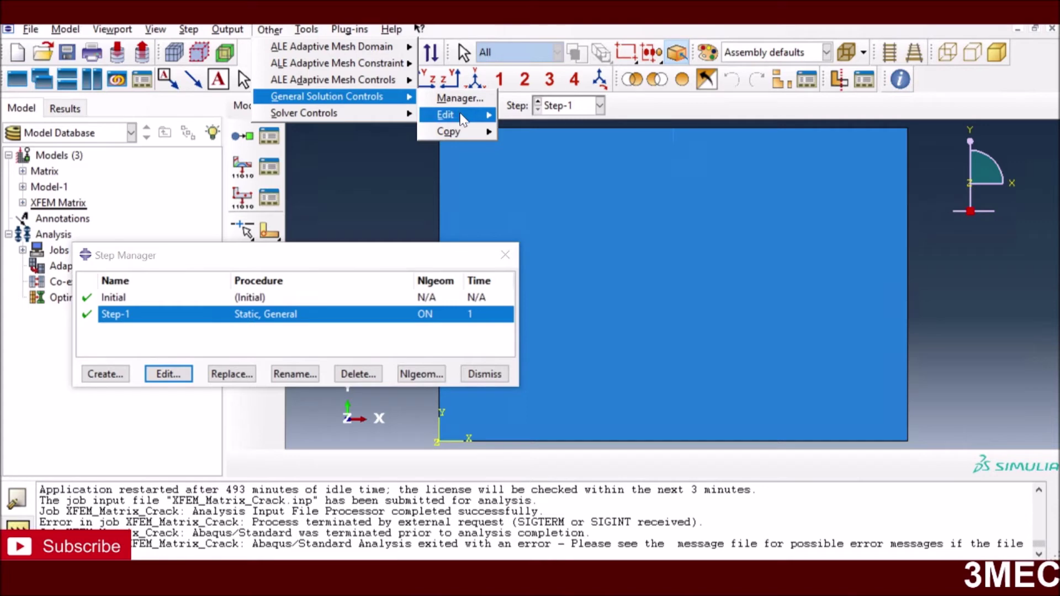
{"action": "mouse_move", "coordinate": [461, 117]}
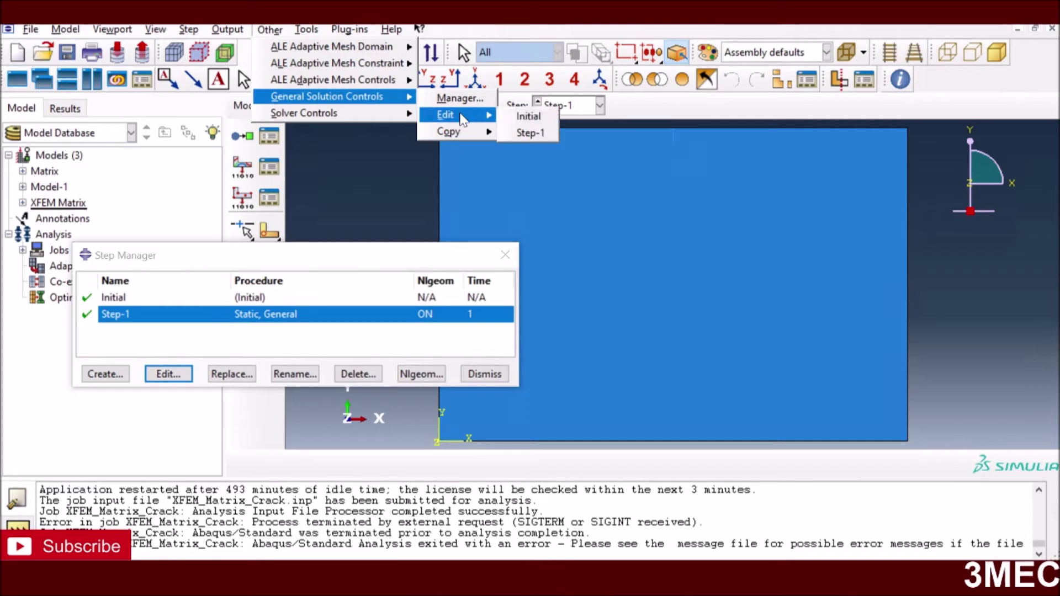
{"action": "left_click", "coordinate": [531, 135]}
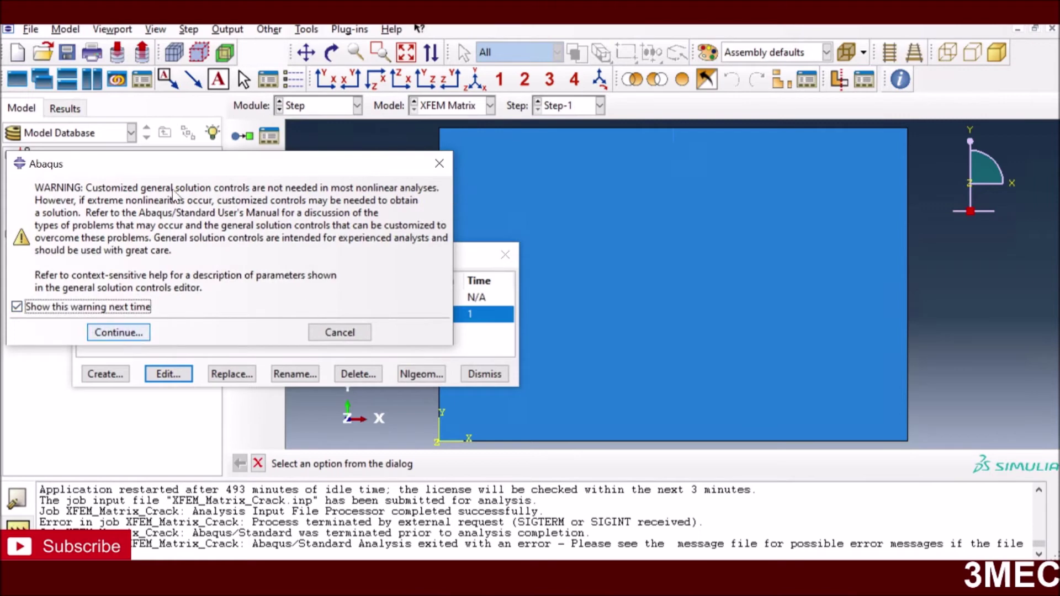
{"action": "left_click", "coordinate": [314, 336]}
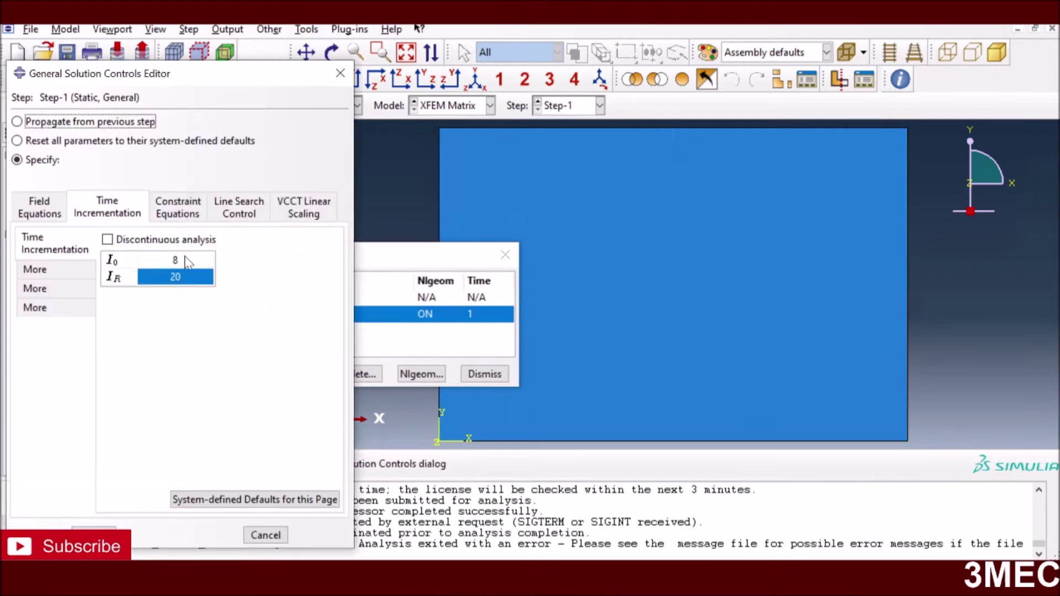
{"action": "left_click", "coordinate": [231, 209]}
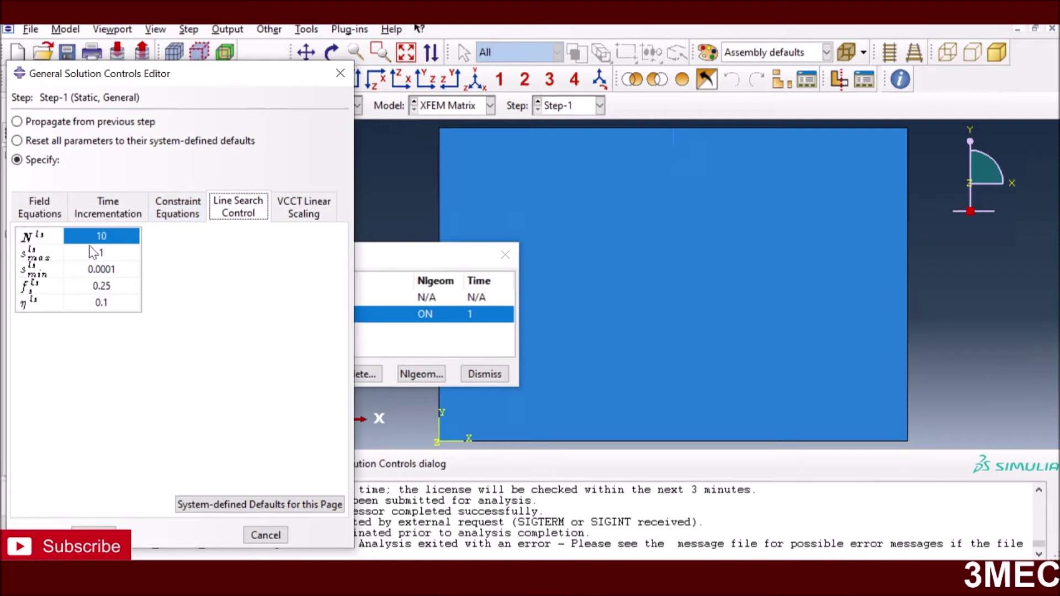
{"action": "left_click", "coordinate": [89, 218]}
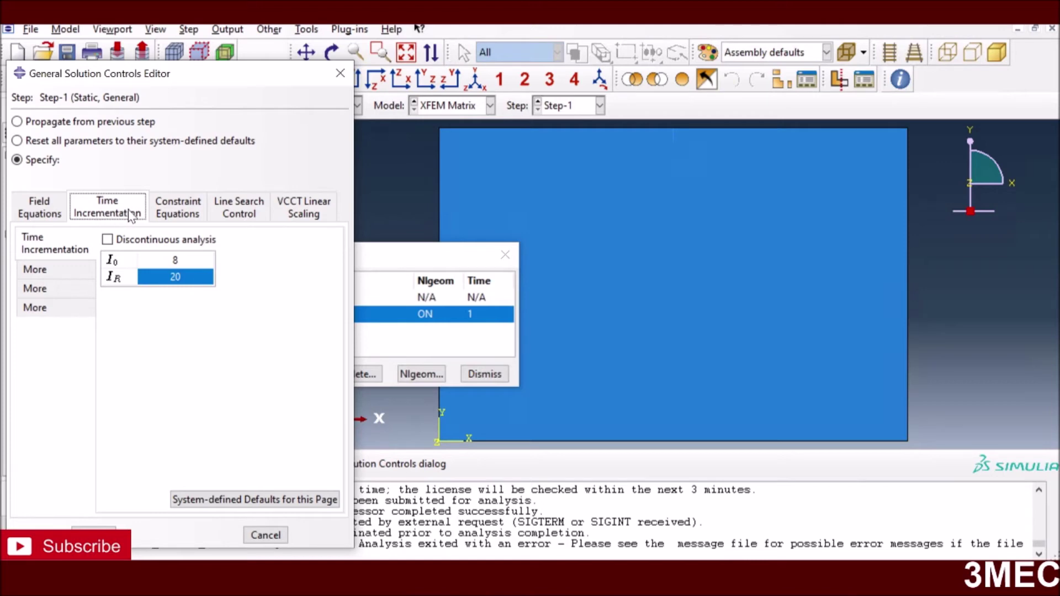
{"action": "left_click", "coordinate": [266, 535]}
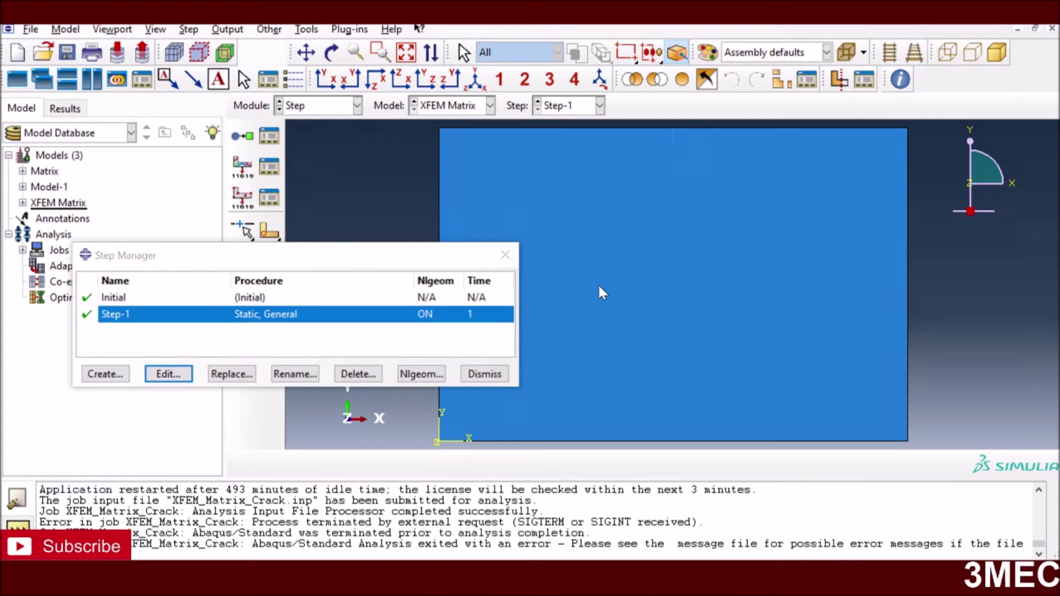
Step: Review F-Output-1's variables (DMICRT, PHILSM, PSILSM every increment) without changing them
{"action": "left_click", "coordinate": [485, 375]}
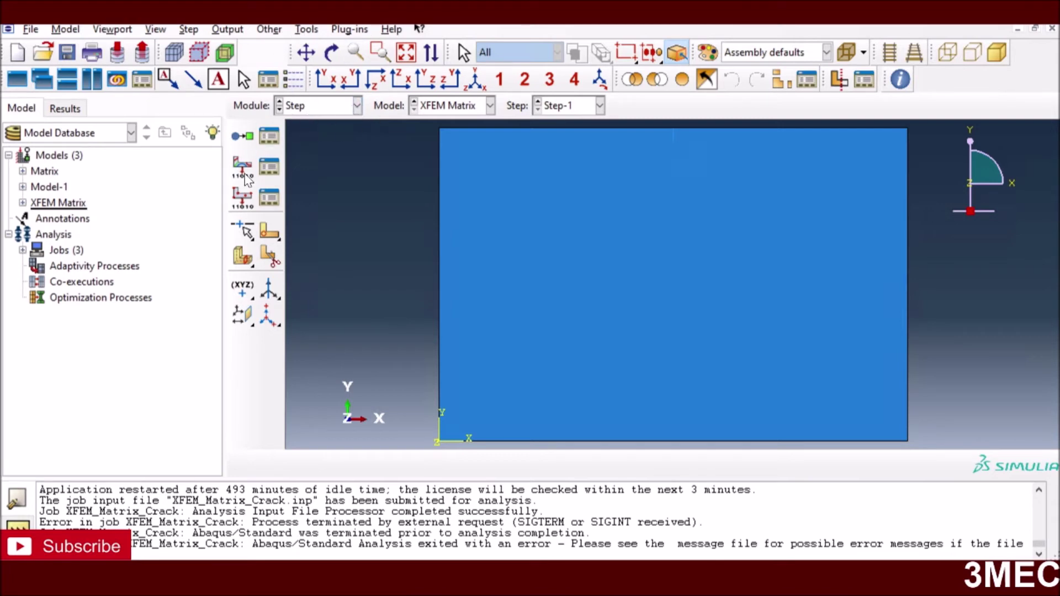
{"action": "left_click", "coordinate": [268, 167]}
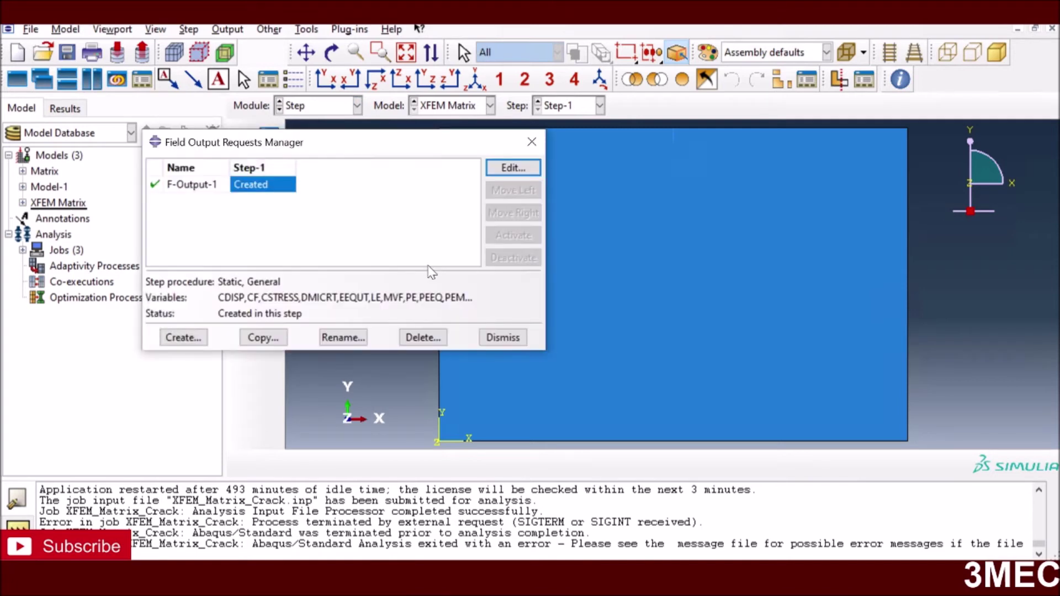
{"action": "left_click", "coordinate": [496, 169]}
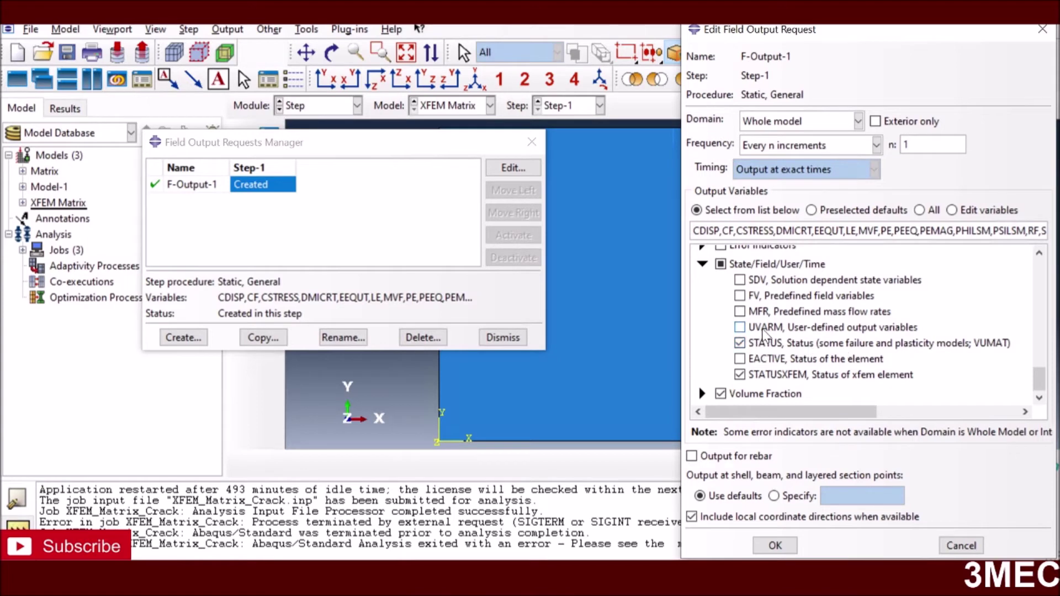
{"action": "scroll", "coordinate": [745, 326], "scroll_direction": "up", "scroll_amount": 5}
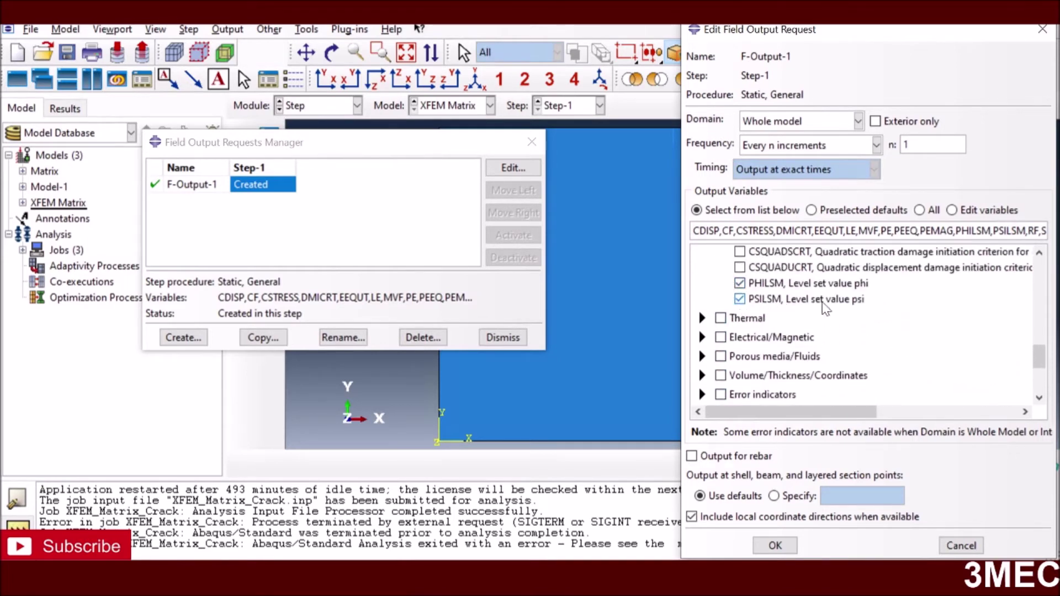
{"action": "scroll", "coordinate": [833, 307], "scroll_direction": "up", "scroll_amount": 3}
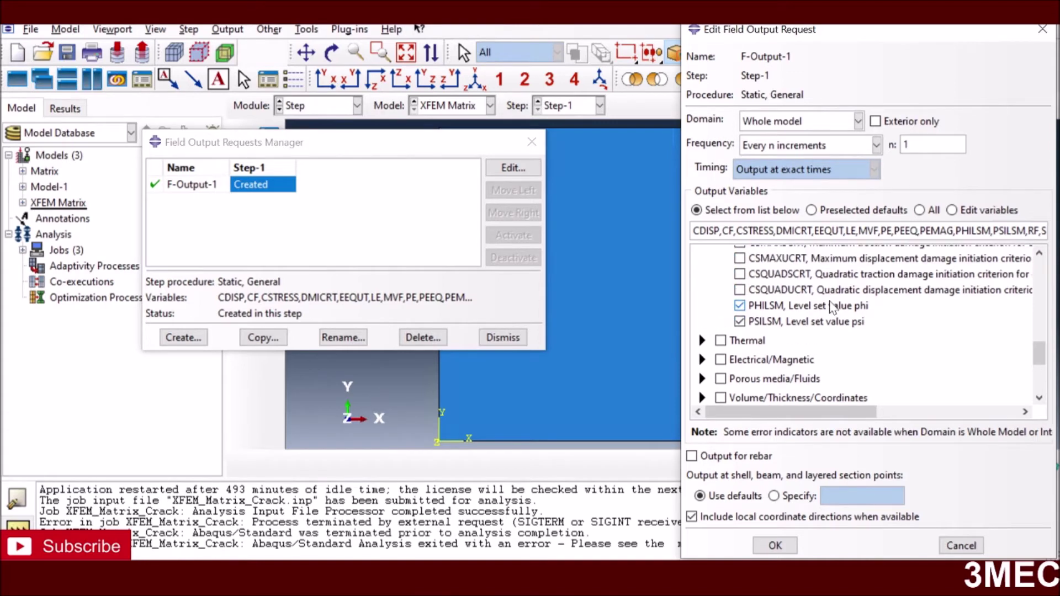
{"action": "scroll", "coordinate": [833, 307], "scroll_direction": "up", "scroll_amount": 5}
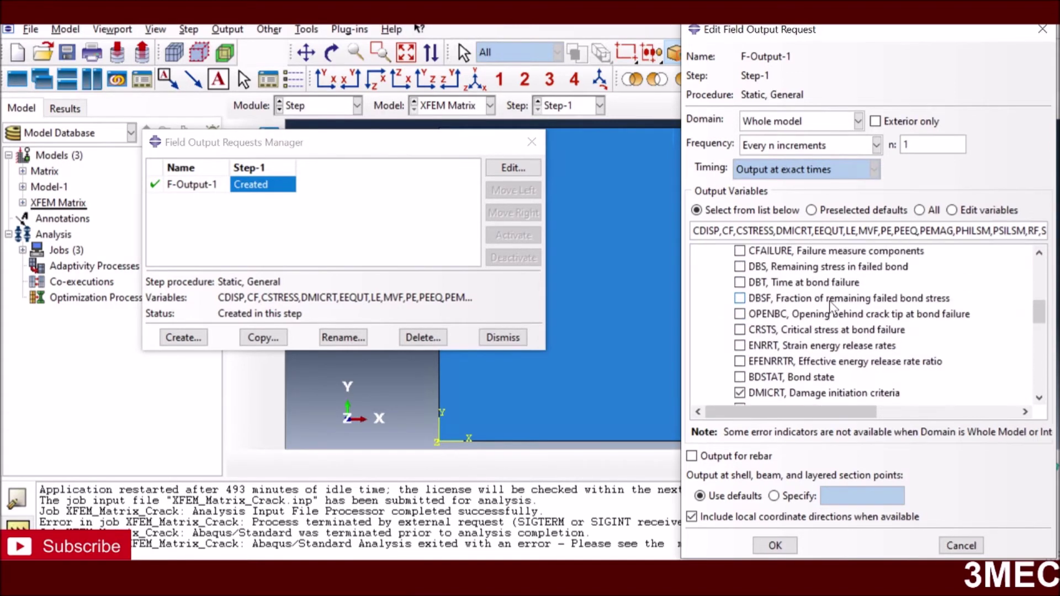
{"action": "scroll", "coordinate": [793, 365], "scroll_direction": "down", "scroll_amount": 1}
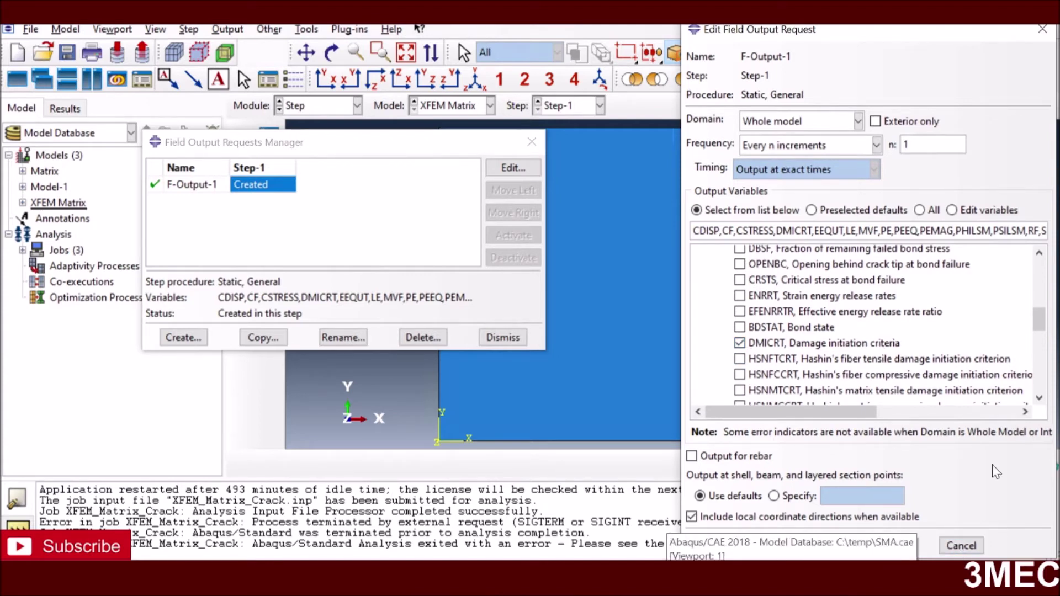
{"action": "left_click", "coordinate": [980, 544]}
{"action": "left_click", "coordinate": [505, 339]}
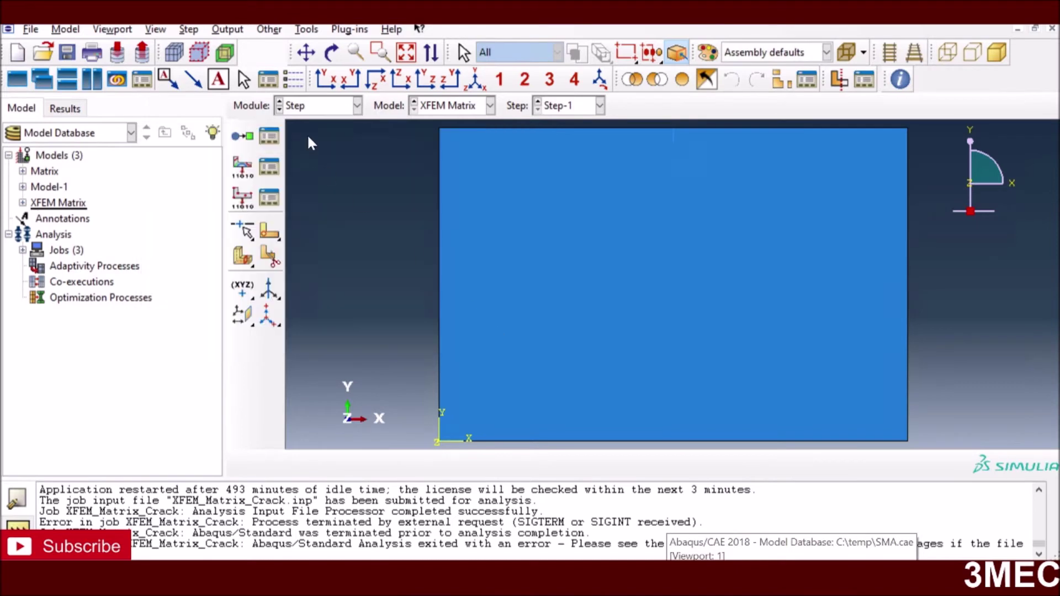
Step: In the Interaction module, re-pick Crack-1's XFEM crack location on the plate
{"action": "left_click", "coordinate": [325, 111]}
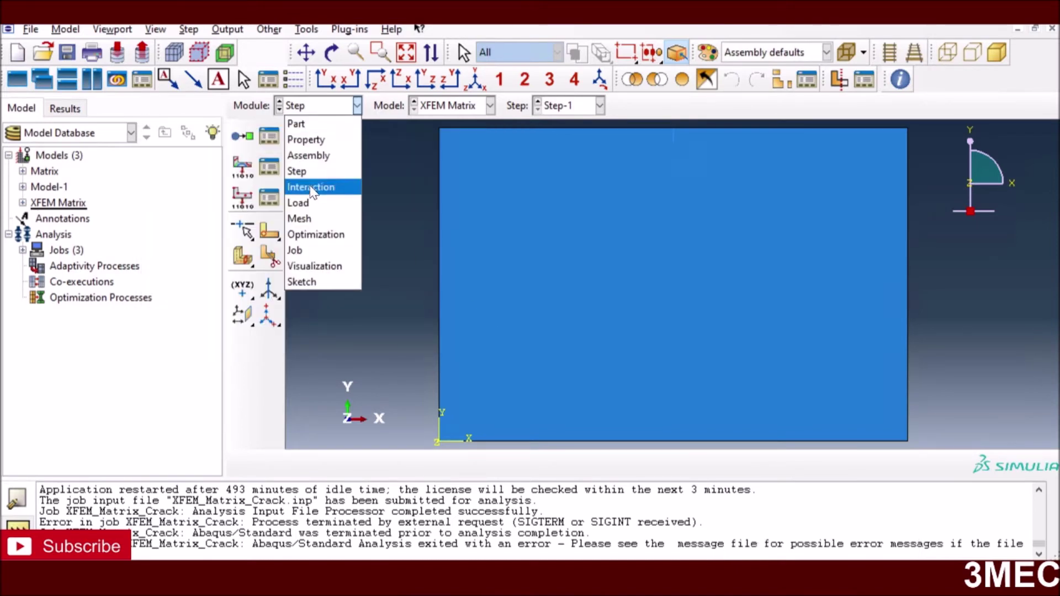
{"action": "left_click", "coordinate": [313, 188]}
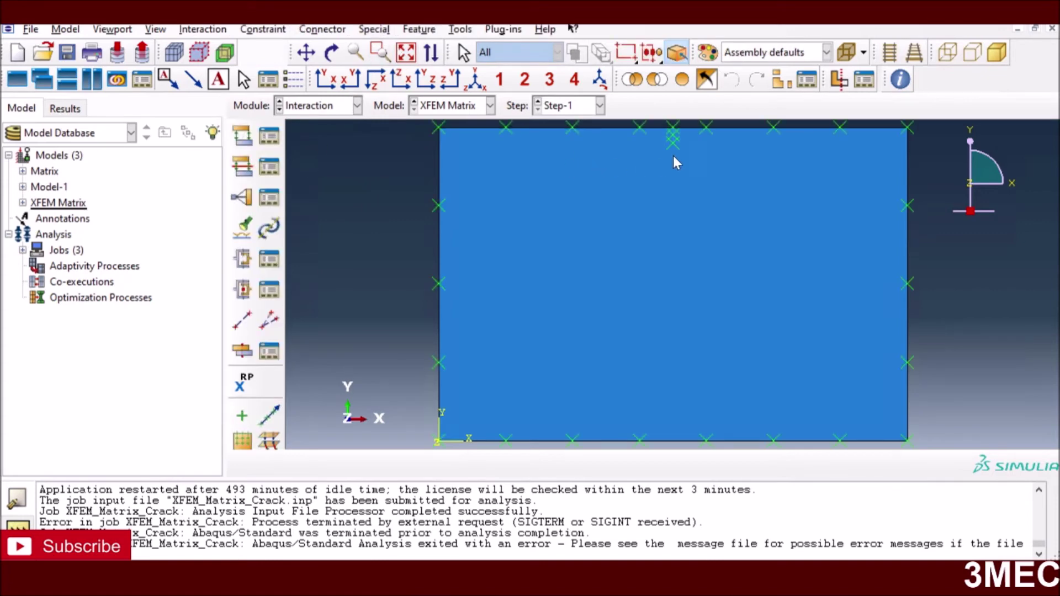
{"action": "left_click", "coordinate": [374, 29]}
{"action": "mouse_move", "coordinate": [399, 64]}
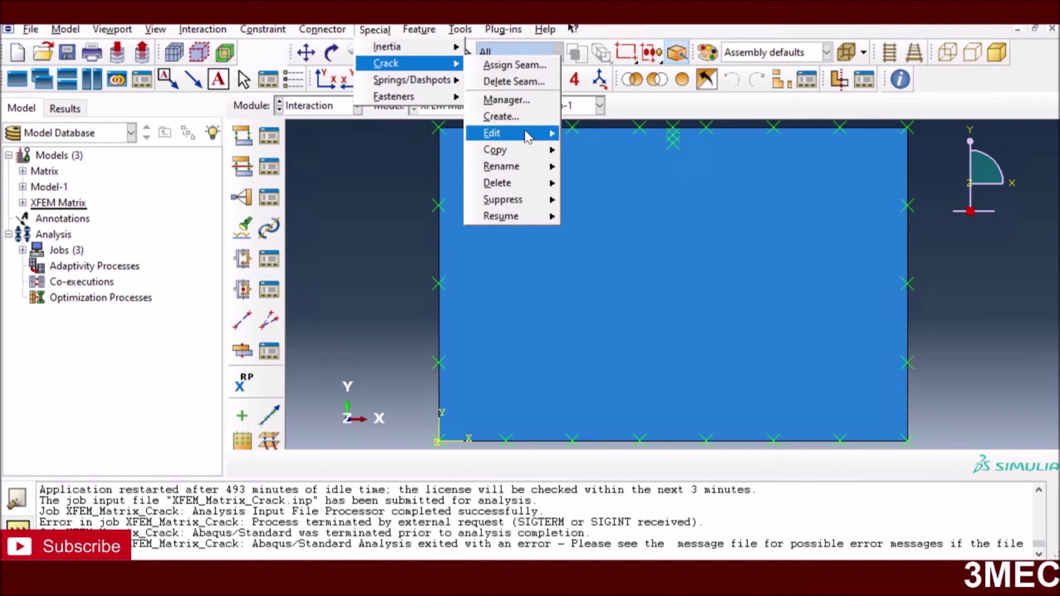
{"action": "mouse_move", "coordinate": [550, 134]}
{"action": "left_click", "coordinate": [587, 135]}
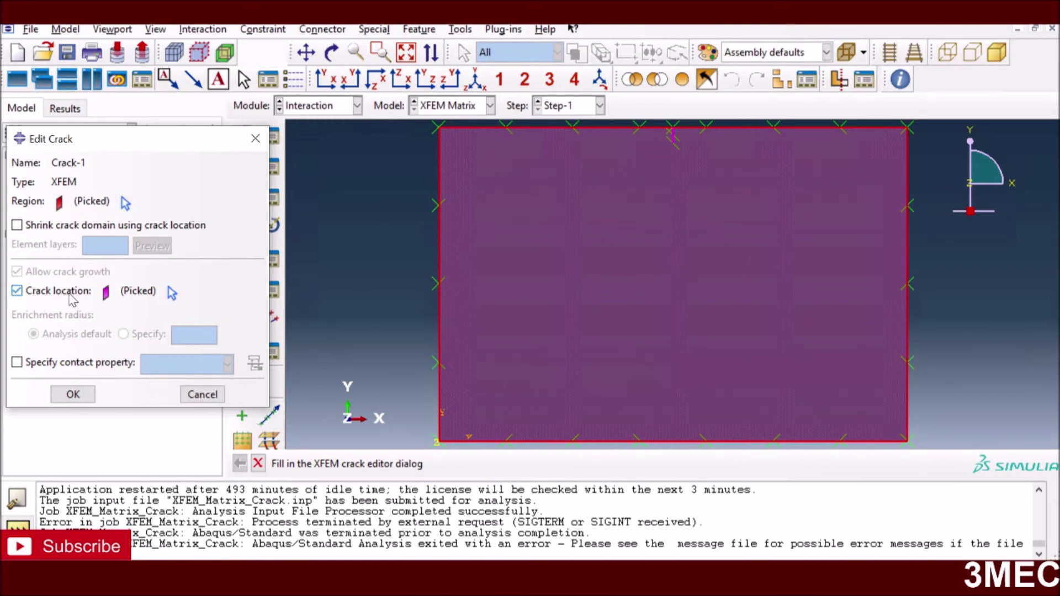
{"action": "left_click", "coordinate": [171, 293]}
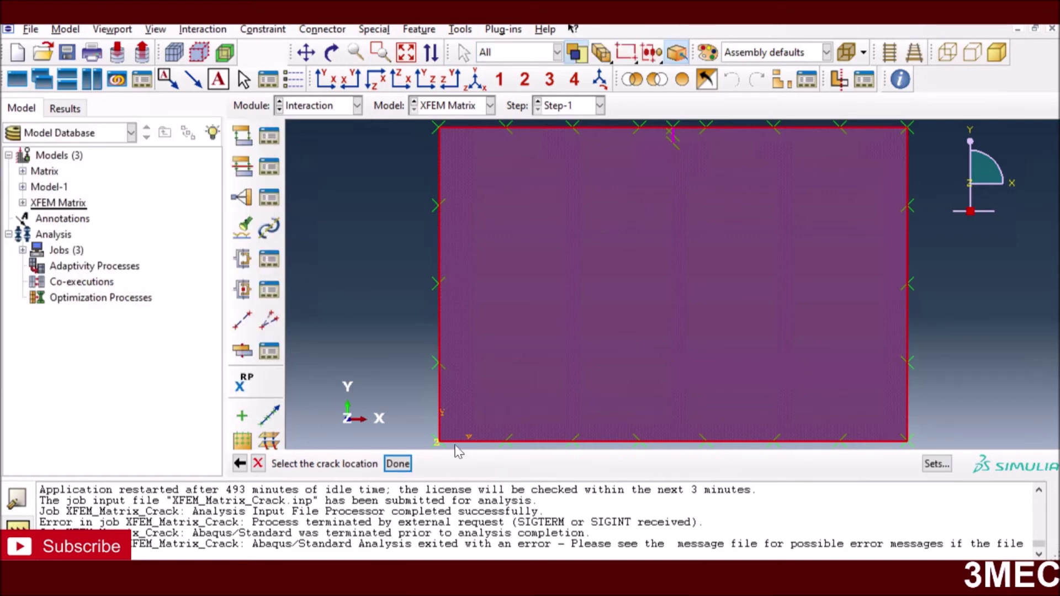
{"action": "left_click", "coordinate": [397, 464]}
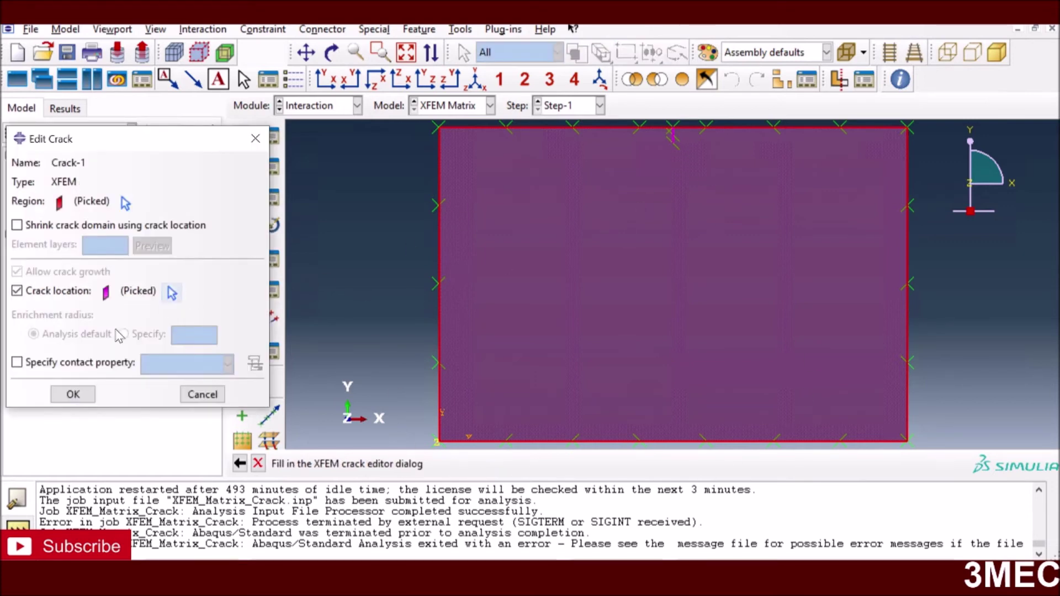
{"action": "left_click", "coordinate": [74, 394]}
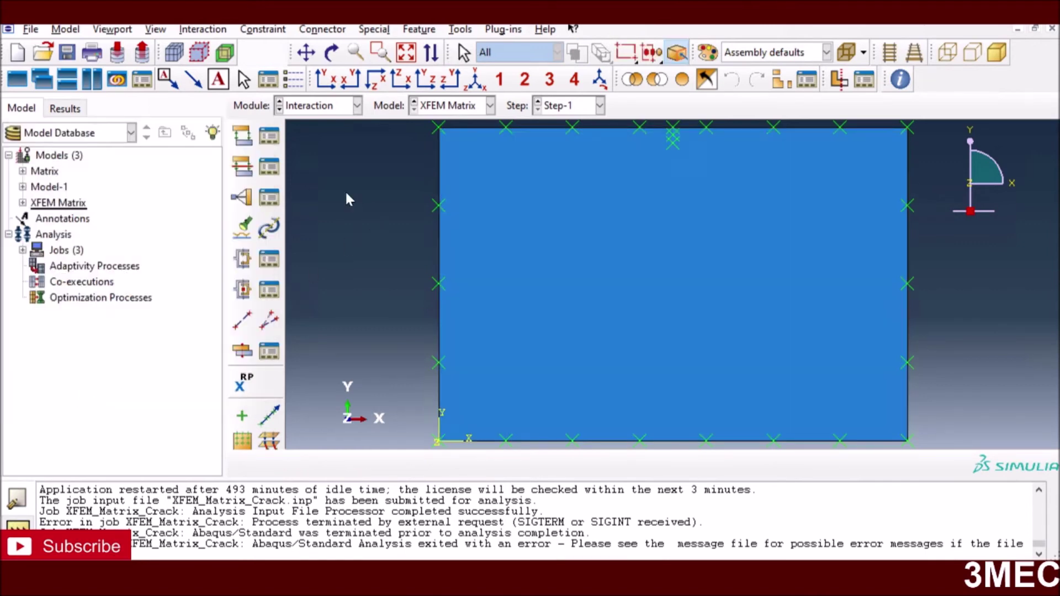
Step: Check that the interaction property and constraint lists are empty
{"action": "left_click", "coordinate": [269, 167]}
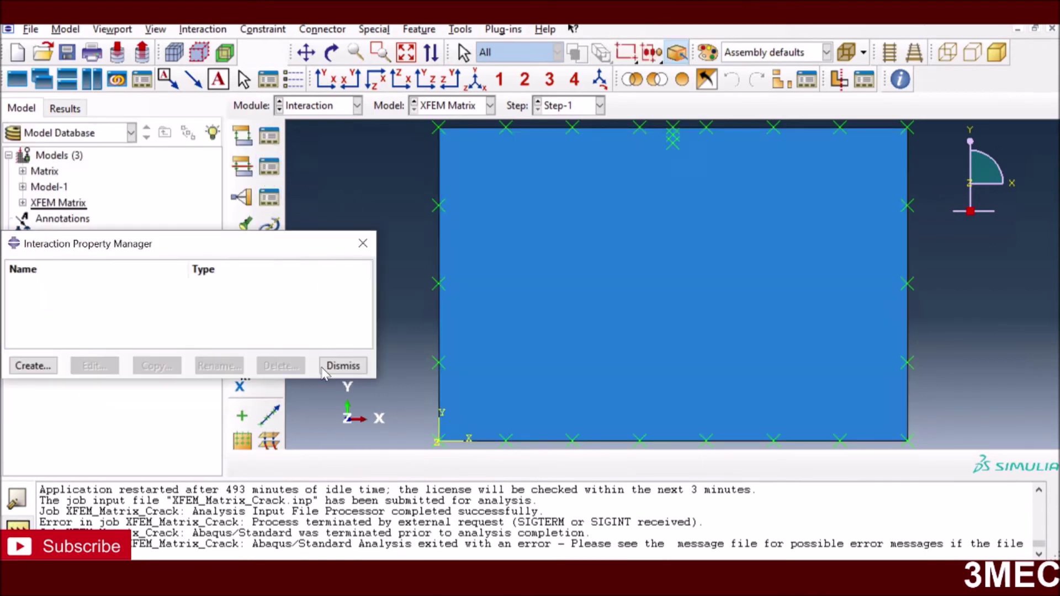
{"action": "left_click", "coordinate": [338, 366]}
{"action": "left_click", "coordinate": [269, 197]}
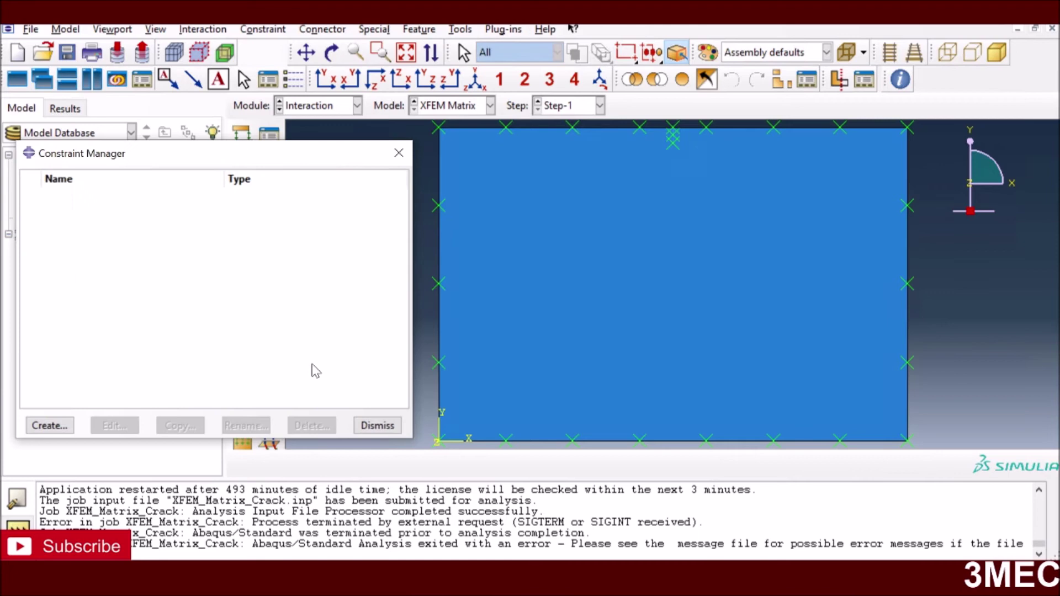
{"action": "left_click", "coordinate": [377, 426]}
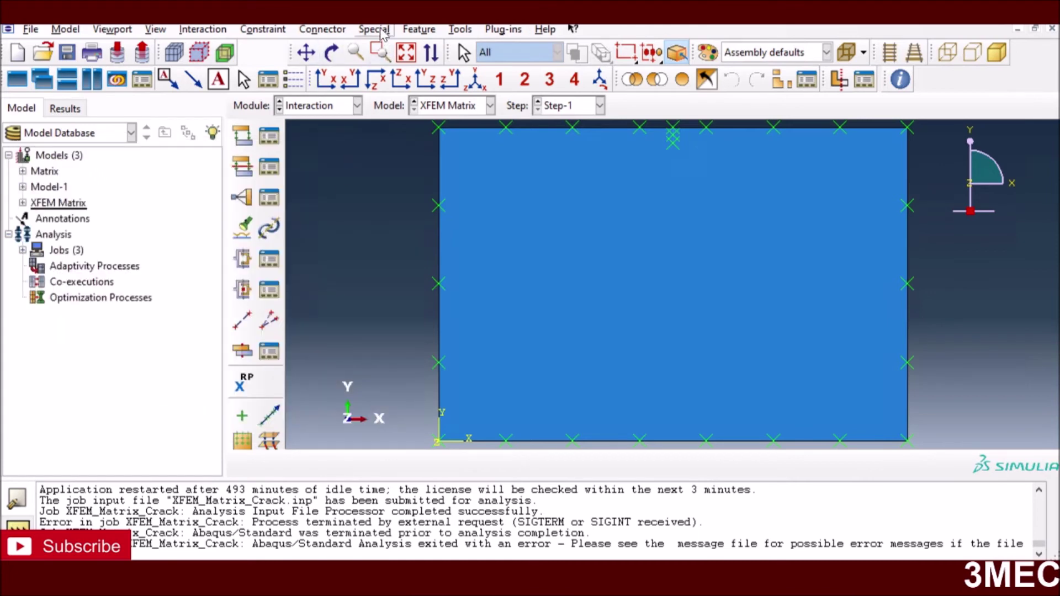
Step: Switch to the Load module to review the loads on the plate's edges
{"action": "left_click", "coordinate": [358, 105]}
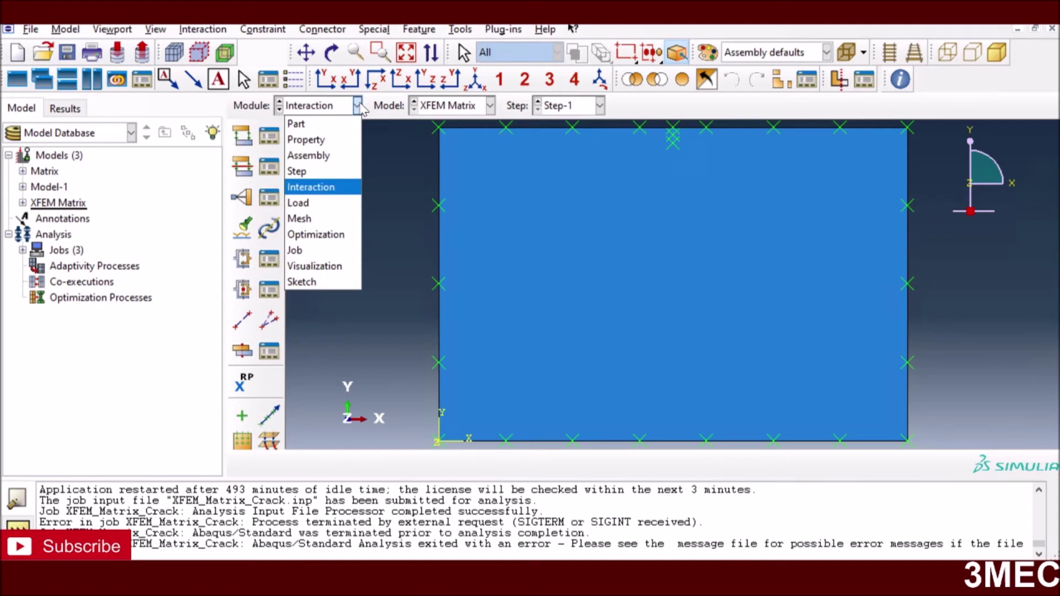
{"action": "left_click", "coordinate": [300, 204]}
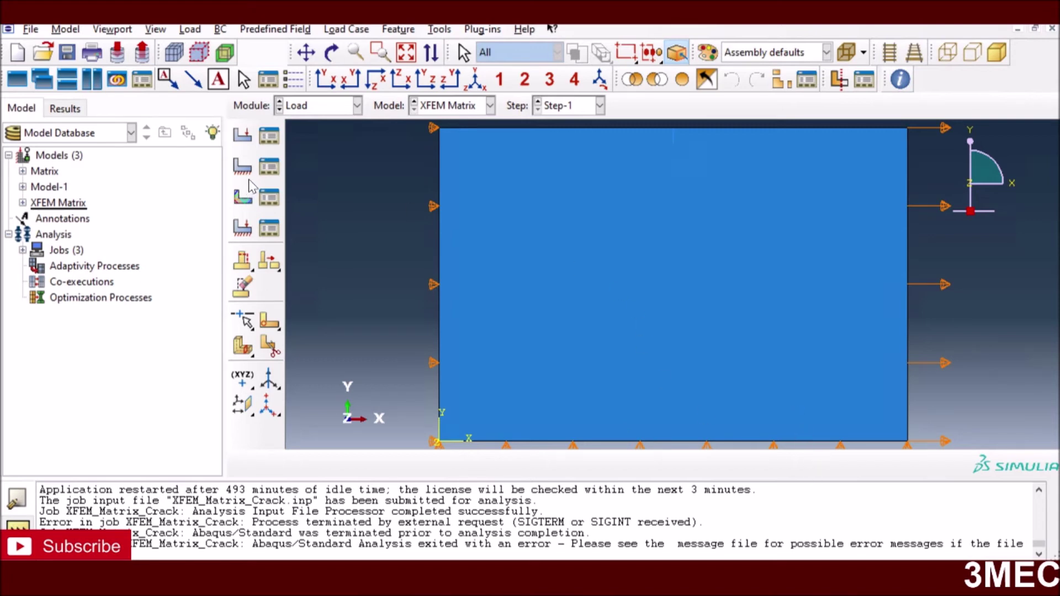
{"action": "left_click", "coordinate": [357, 105]}
Step: Switch the Mesh module to work on Part-1, dismissing the error and global seed dialog
{"action": "left_click", "coordinate": [323, 224]}
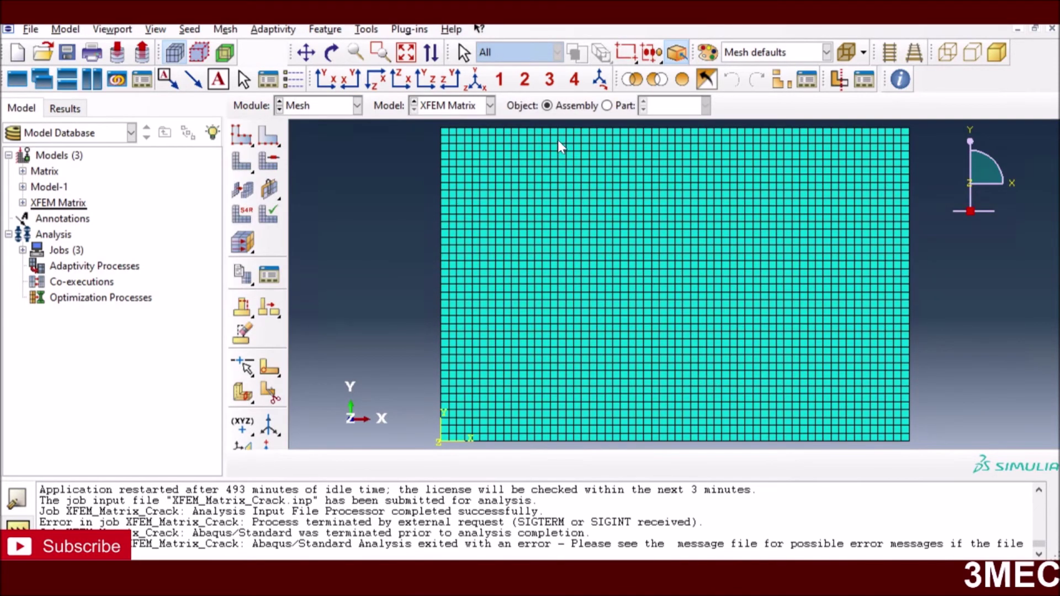
{"action": "left_click", "coordinate": [241, 135]}
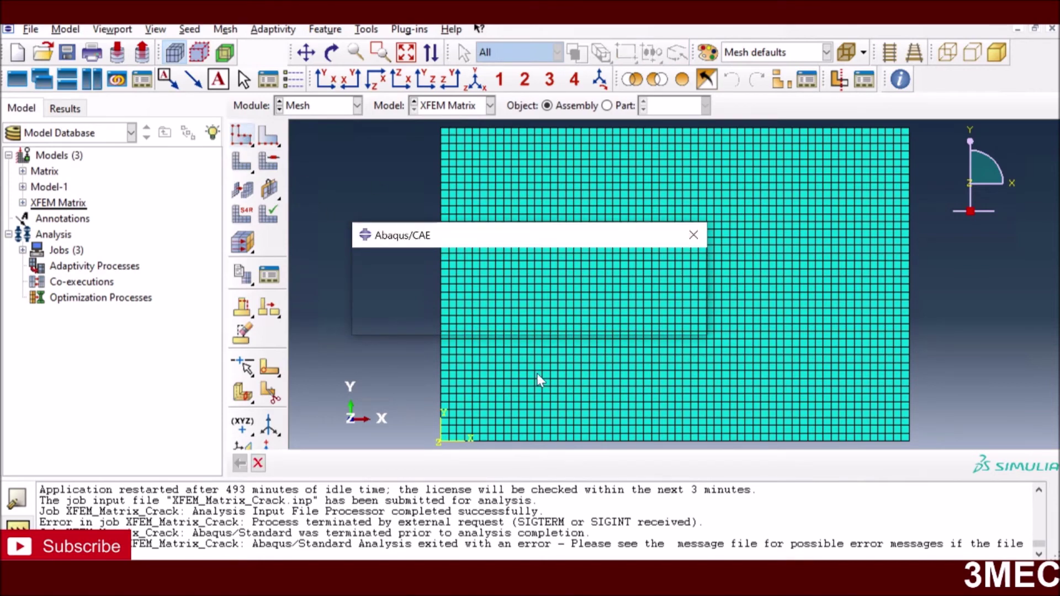
{"action": "left_click", "coordinate": [528, 320]}
{"action": "left_click", "coordinate": [626, 106]}
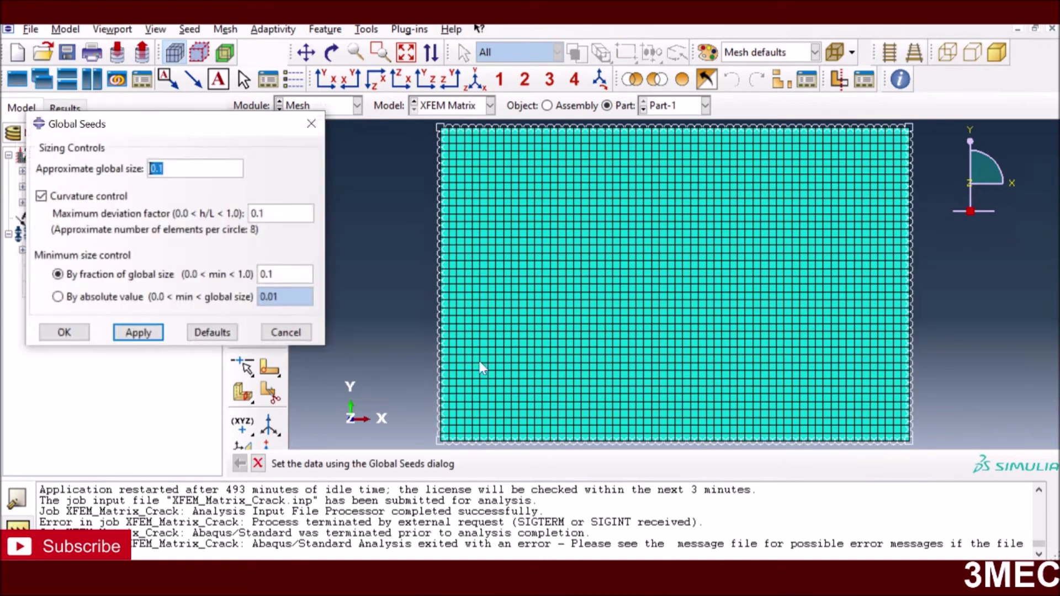
{"action": "left_click", "coordinate": [280, 332]}
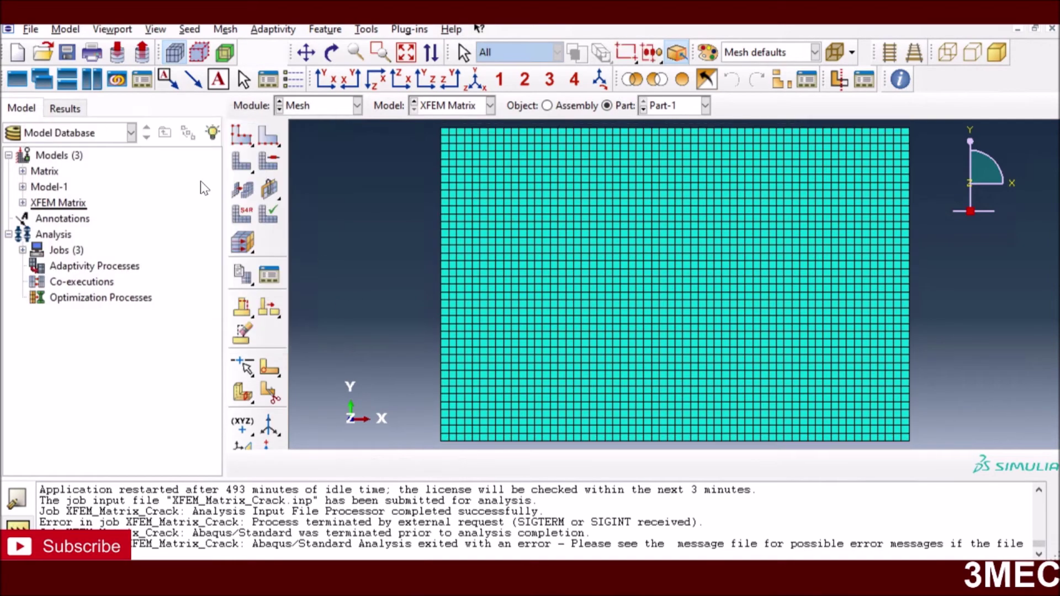
Step: Assign CPE4R plane-strain elements with element deletion enabled to the whole plate
{"action": "left_click", "coordinate": [242, 215]}
{"action": "left_click", "coordinate": [587, 261]}
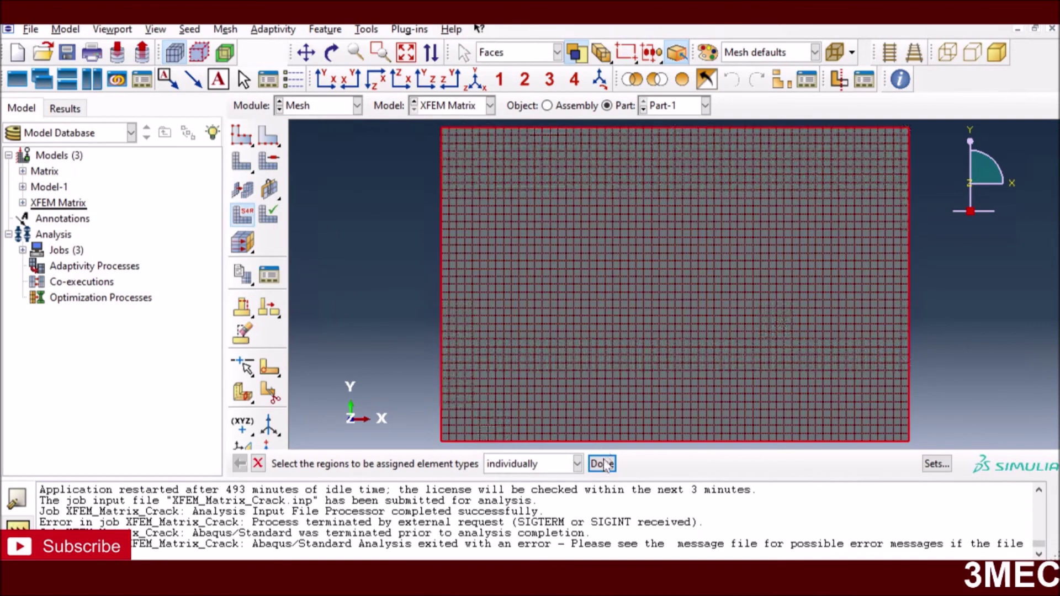
{"action": "left_click", "coordinate": [602, 463]}
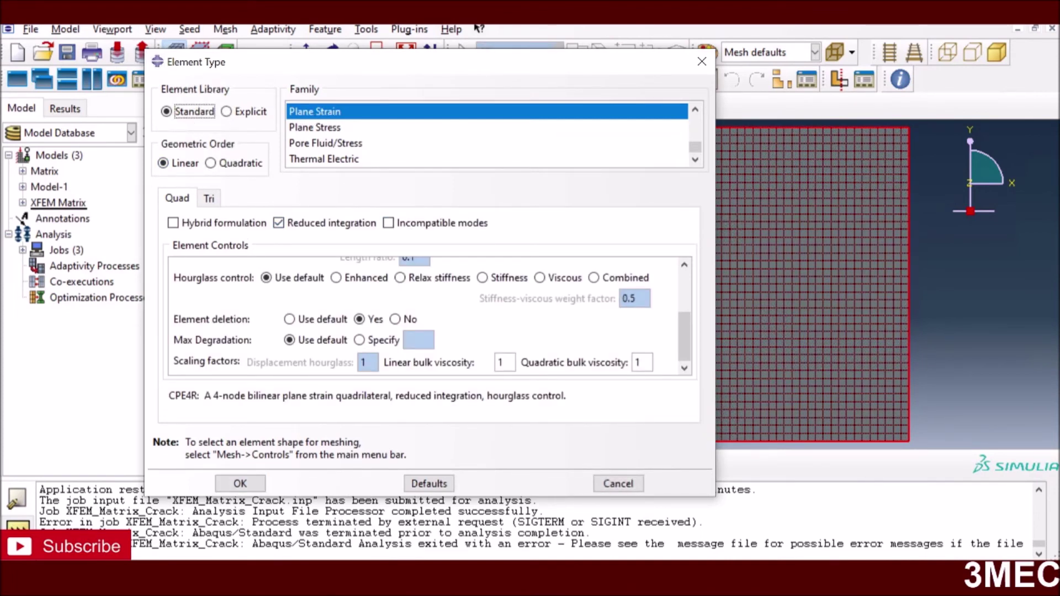
{"action": "left_click", "coordinate": [241, 485]}
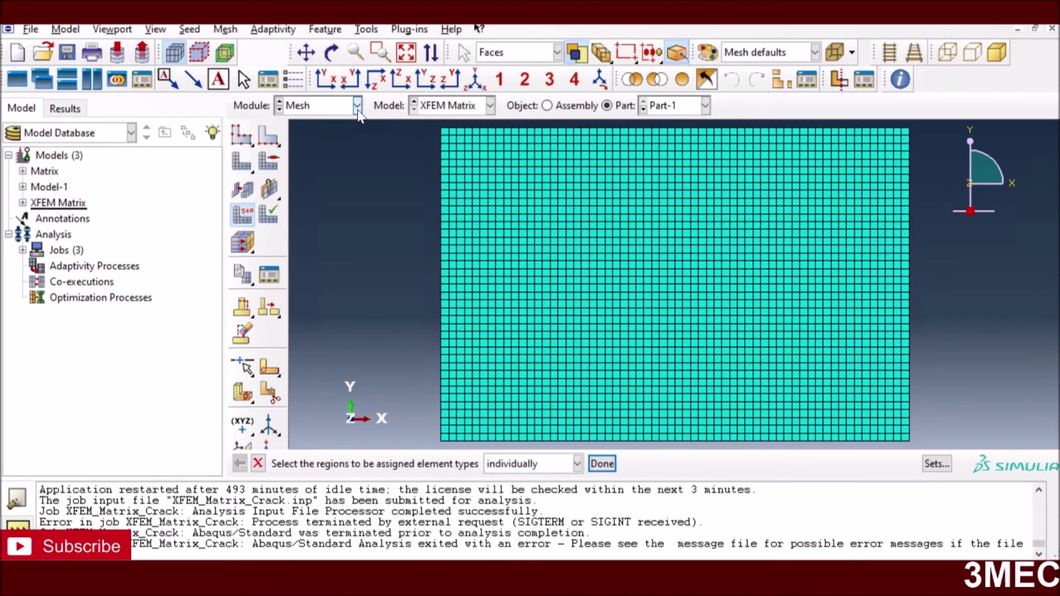
Step: In the Job module, submit XFEM_Matrix_Crack, accepting the overwrite and unassigned-section warnings
{"action": "left_click", "coordinate": [357, 106]}
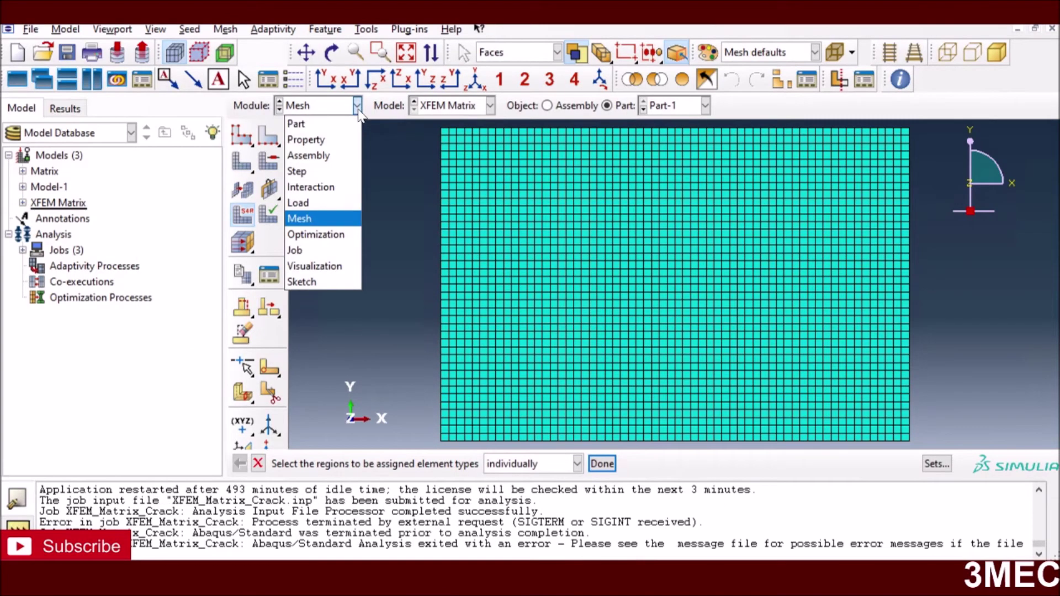
{"action": "left_click", "coordinate": [310, 251]}
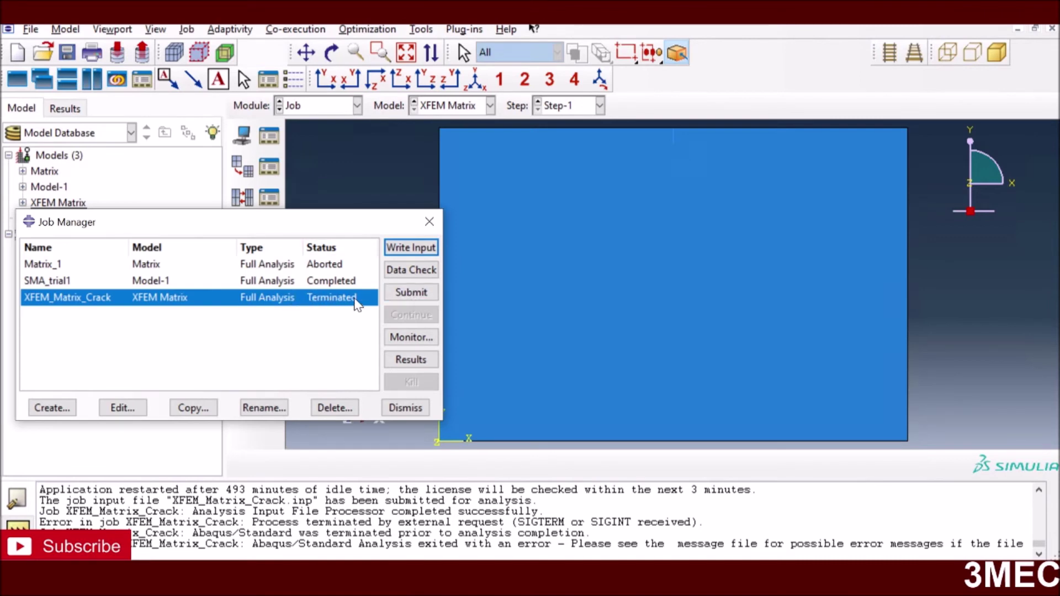
{"action": "left_click", "coordinate": [409, 292]}
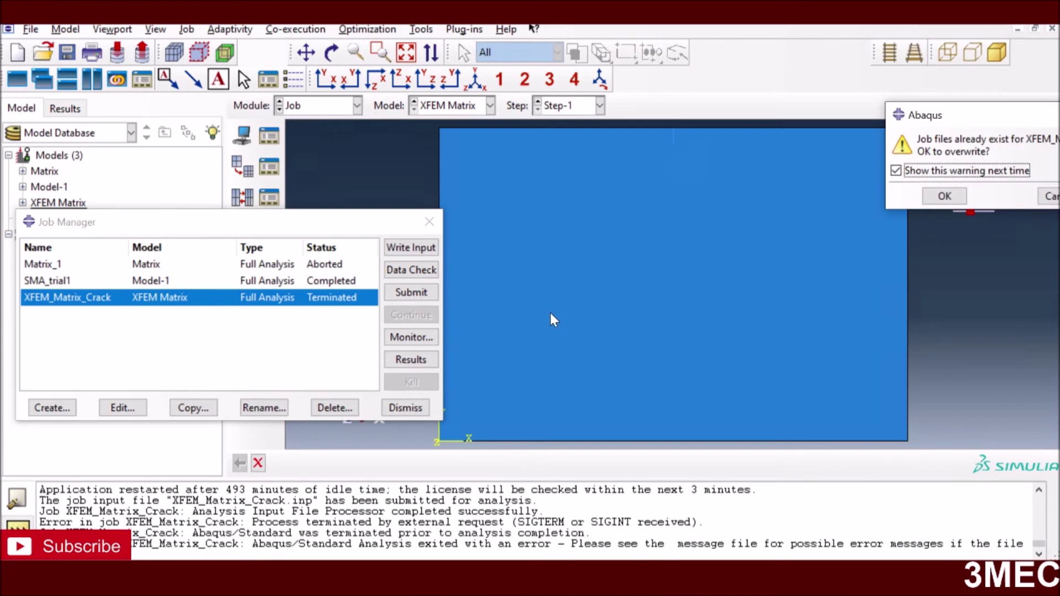
{"action": "left_click", "coordinate": [944, 197]}
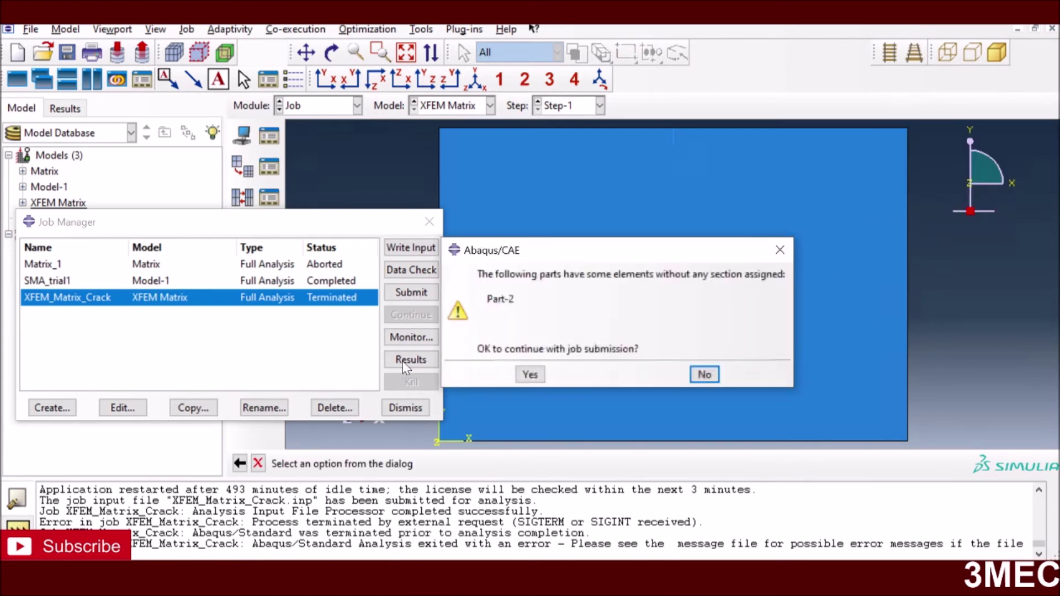
{"action": "left_click", "coordinate": [531, 375]}
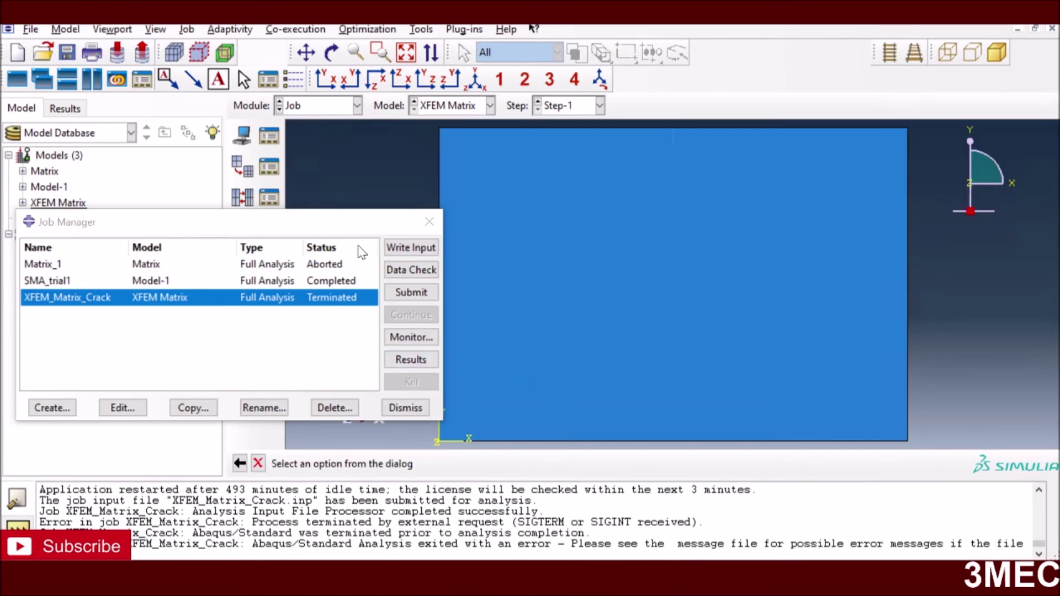
Step: Open the job monitor to track XFEM_Matrix_Crack's increments as it runs
{"action": "left_click", "coordinate": [416, 343]}
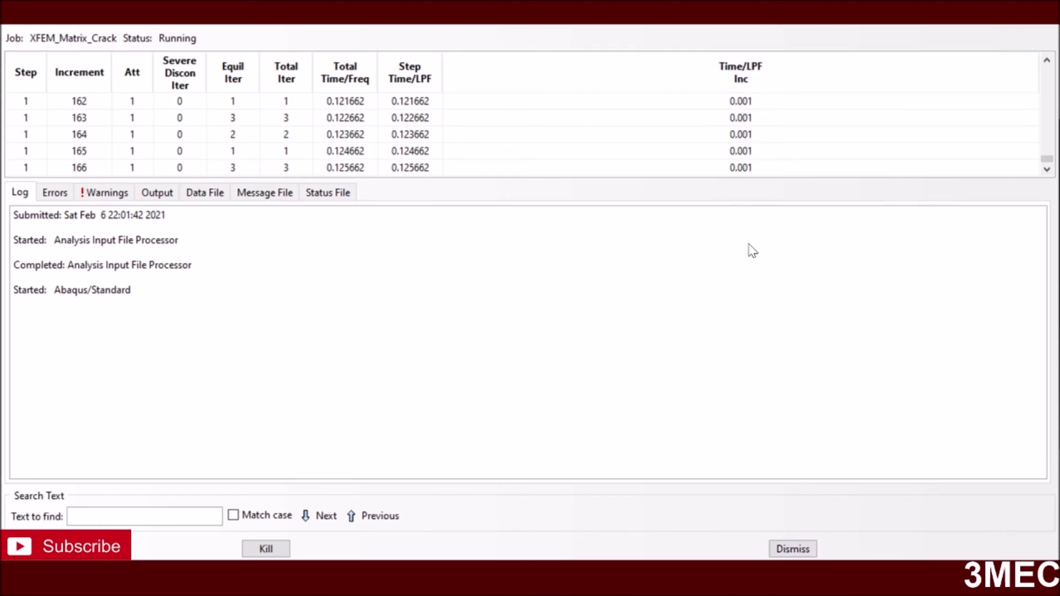
Step: Close the monitor, open the XFEM_Matrix_Crack results, and plot Mises stress contours
{"action": "left_click", "coordinate": [793, 550]}
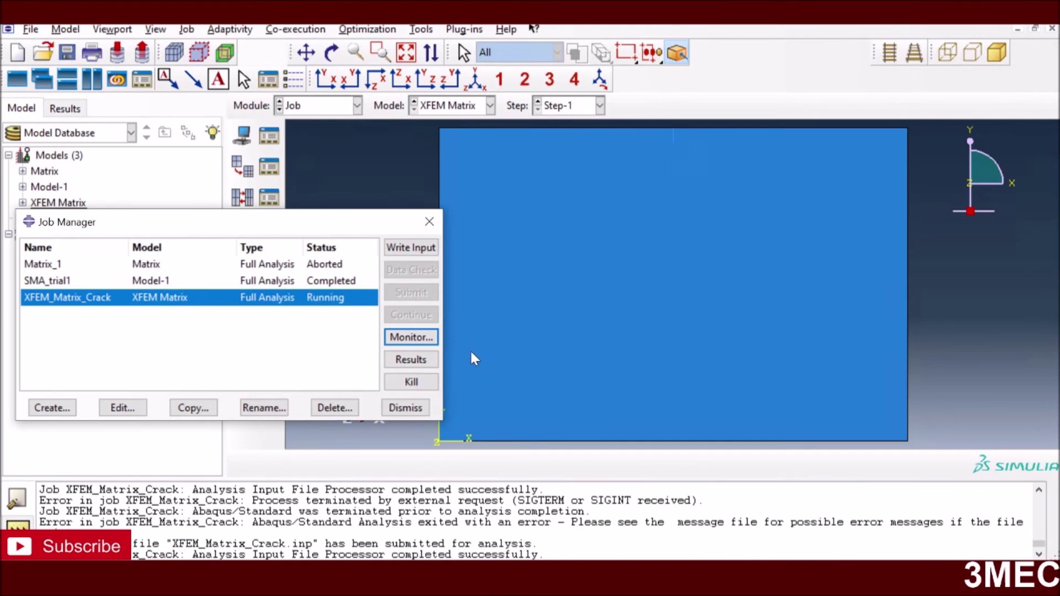
{"action": "left_click", "coordinate": [404, 360]}
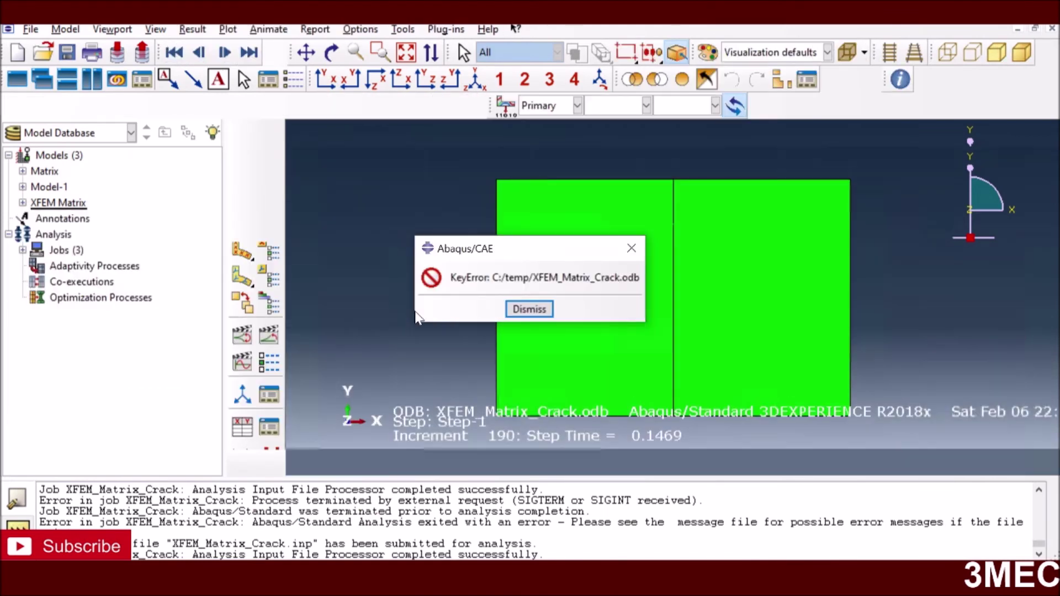
{"action": "left_click", "coordinate": [530, 313]}
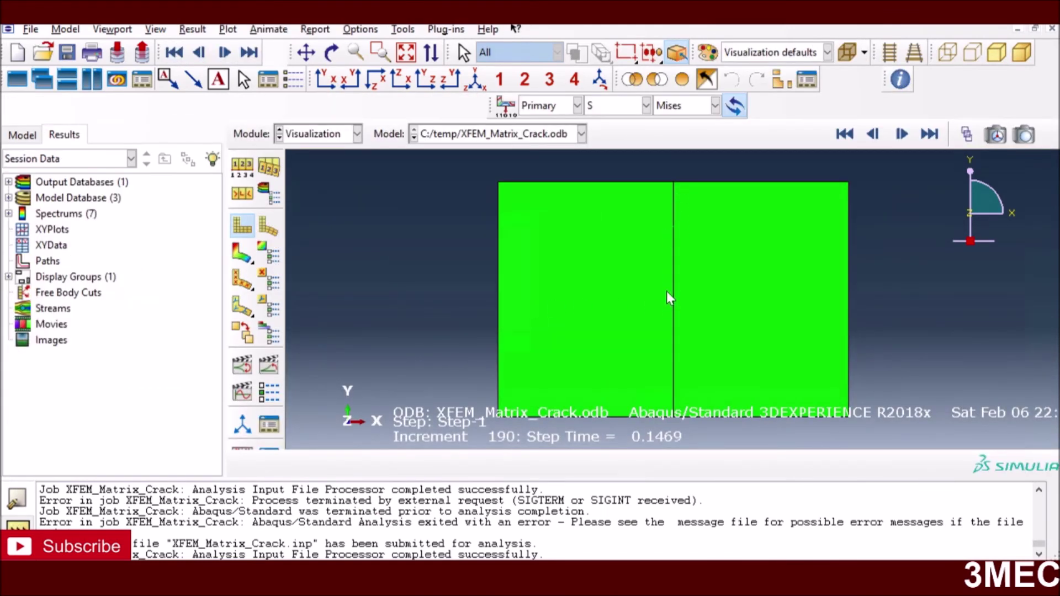
{"action": "left_click", "coordinate": [241, 255]}
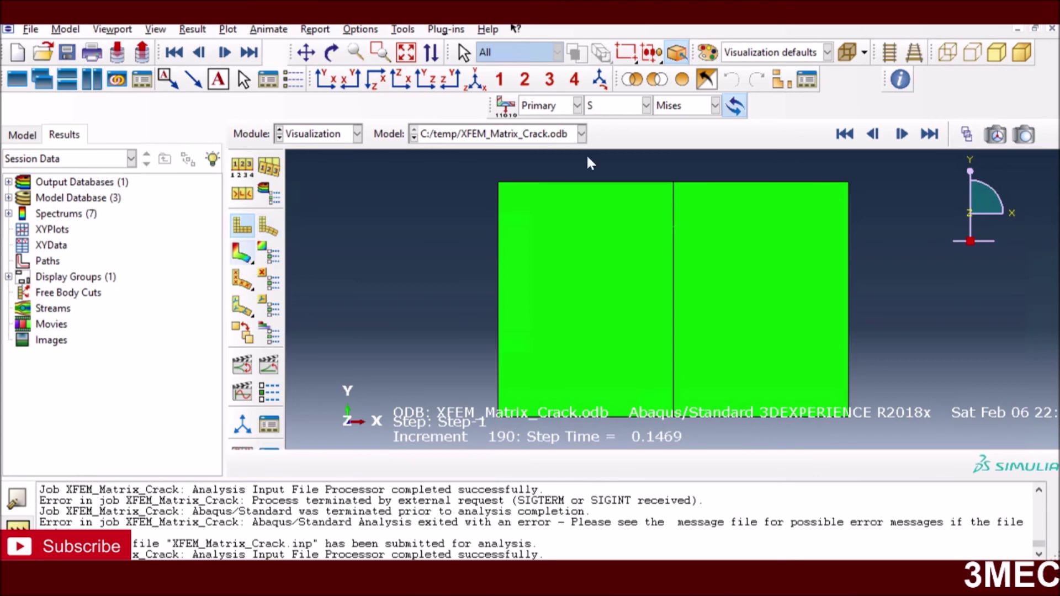
Step: Step from the first frame forward two frames, then play a time-history animation fitted to view
{"action": "left_click", "coordinate": [845, 134]}
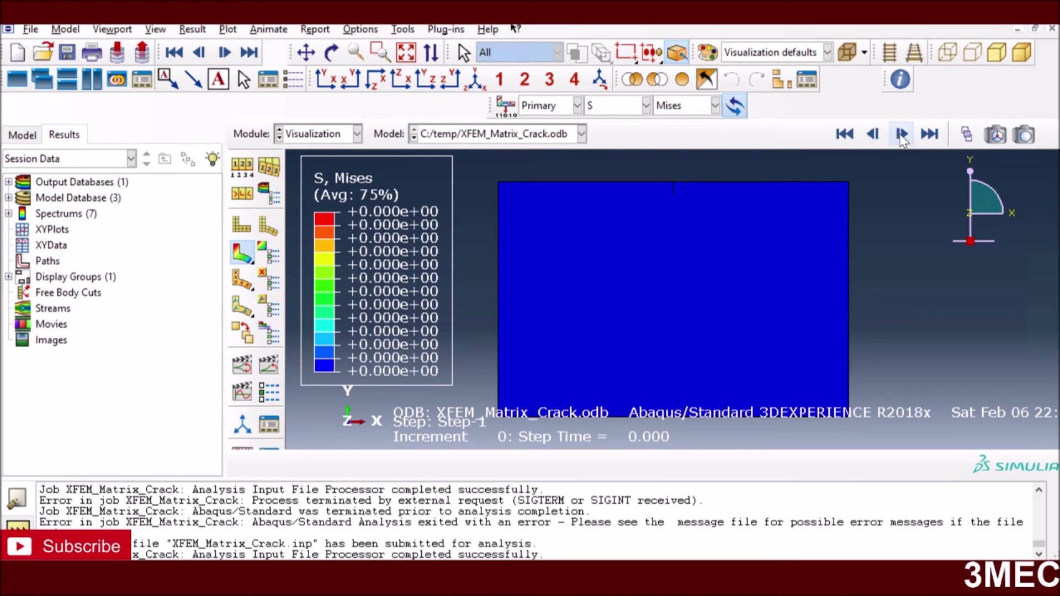
{"action": "left_click", "coordinate": [902, 135]}
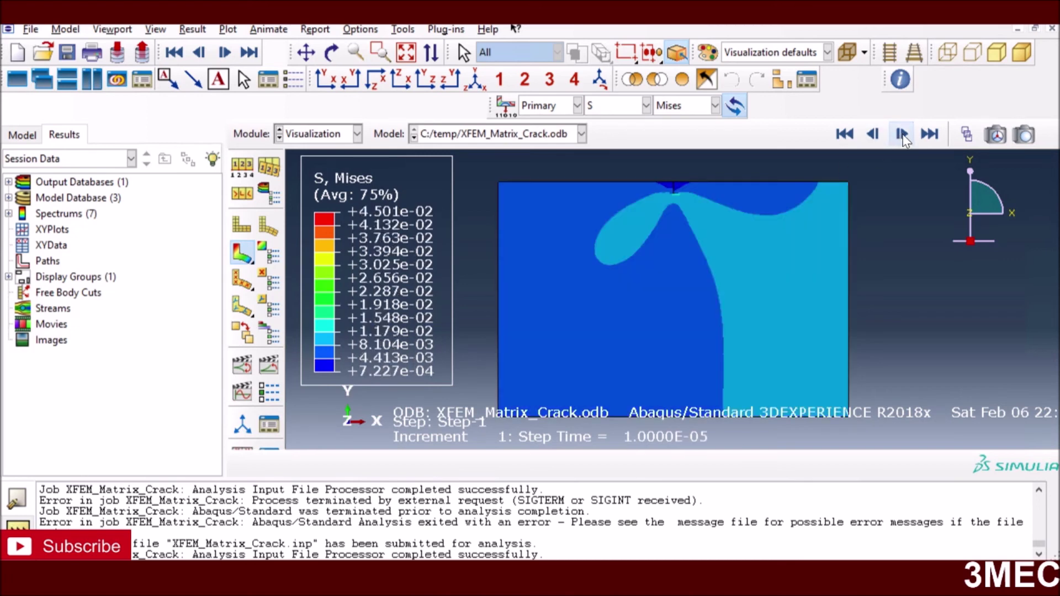
{"action": "left_click", "coordinate": [902, 134]}
{"action": "left_click", "coordinate": [902, 135]}
{"action": "scroll", "coordinate": [674, 201], "scroll_direction": "up", "scroll_amount": 5}
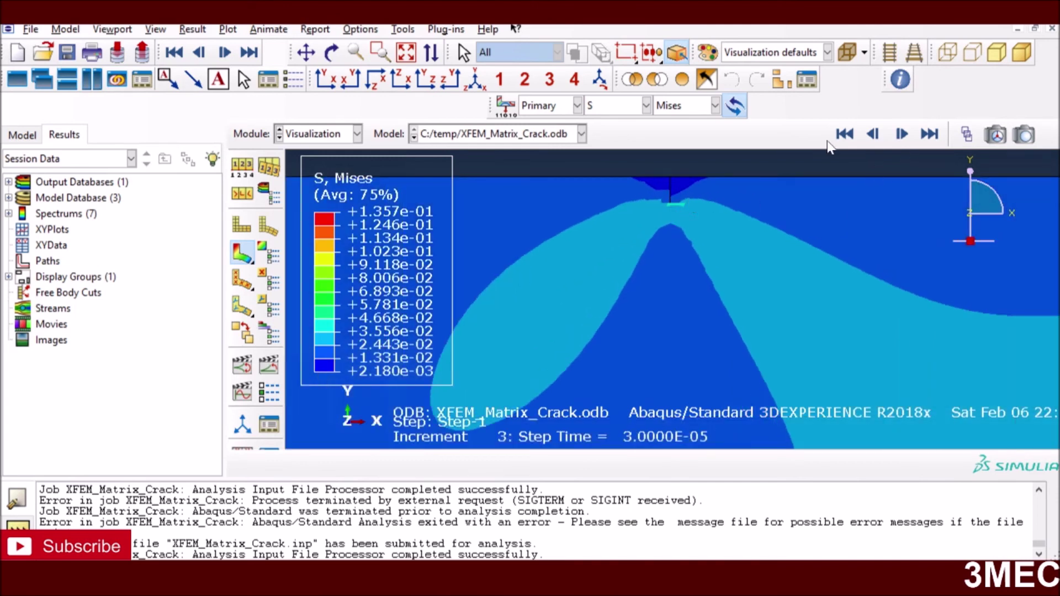
{"action": "left_click", "coordinate": [269, 364]}
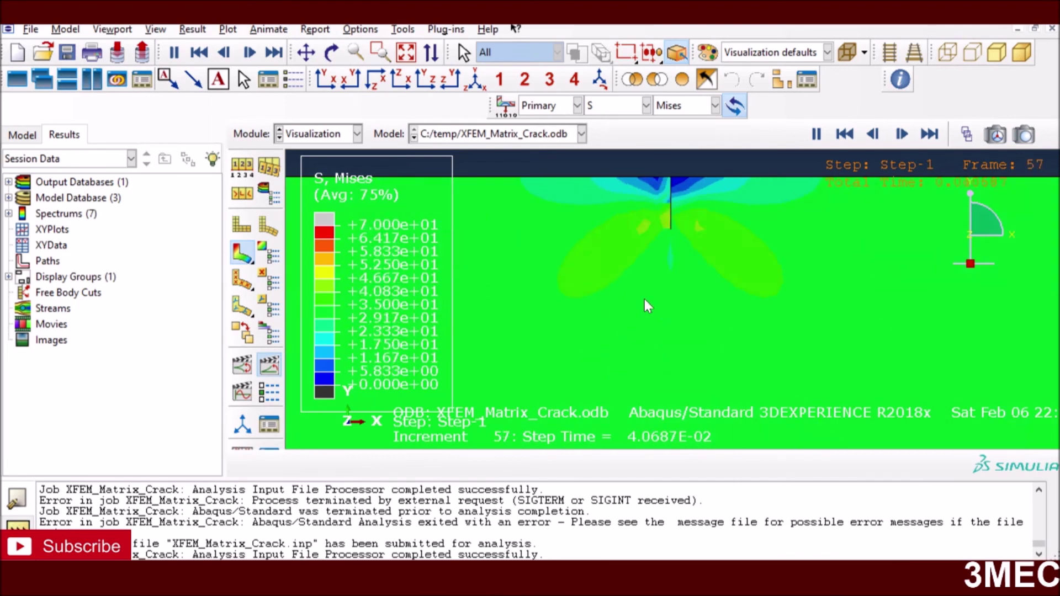
{"action": "left_click", "coordinate": [405, 52]}
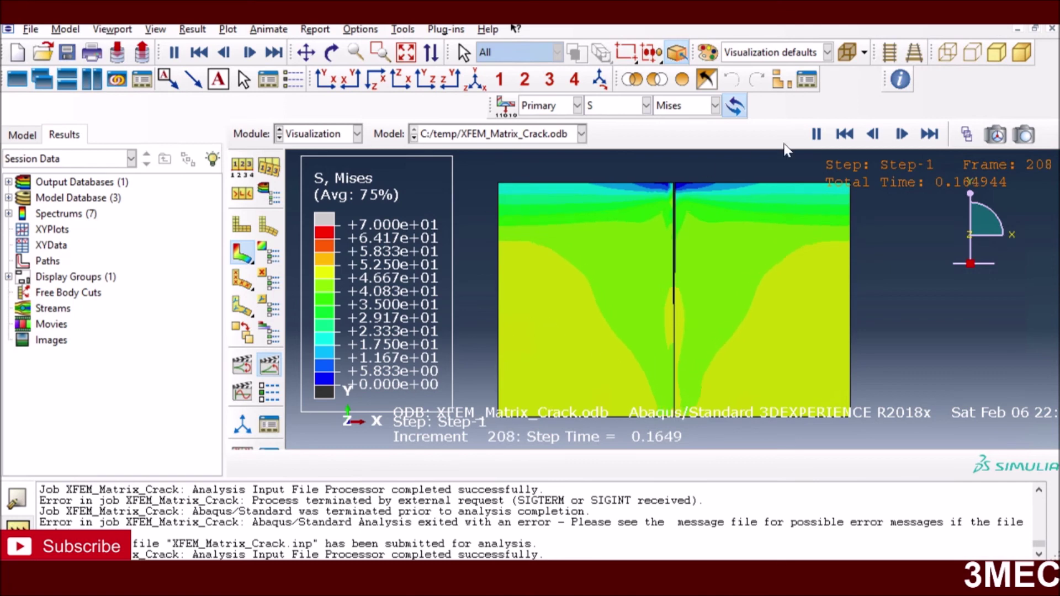
Step: Pause the Mises animation at increment 213, with the crack through the full plate height
{"action": "left_click", "coordinate": [817, 136]}
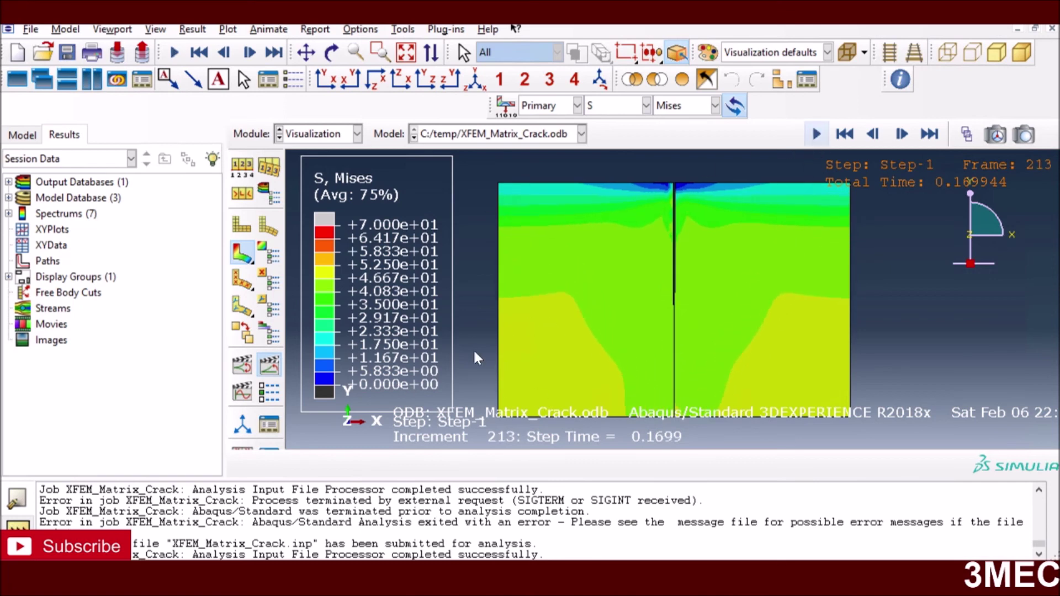